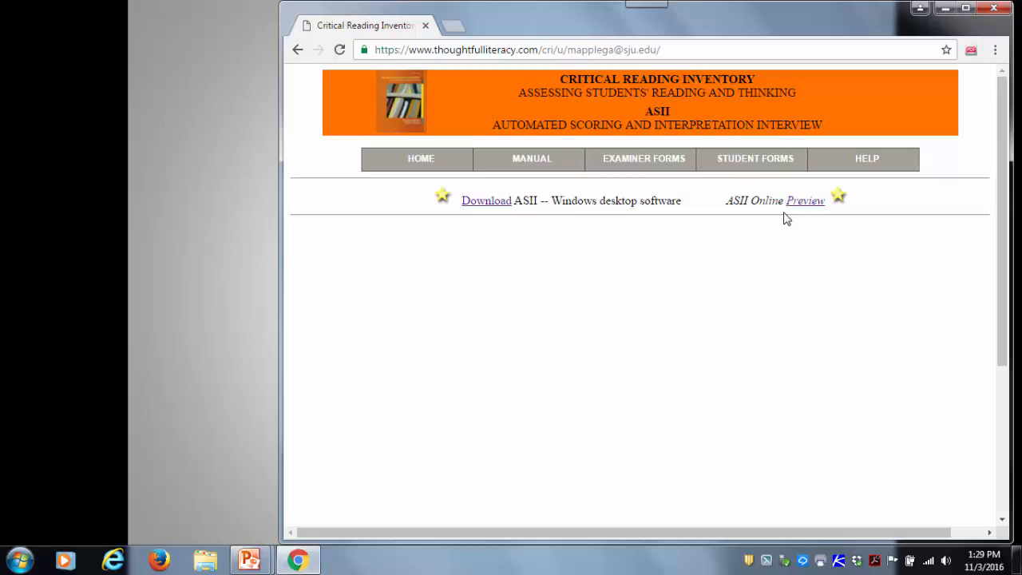
# - Open the ASII Online preview, enter the student's name and set the grade to 4
pyautogui.click(795, 205)
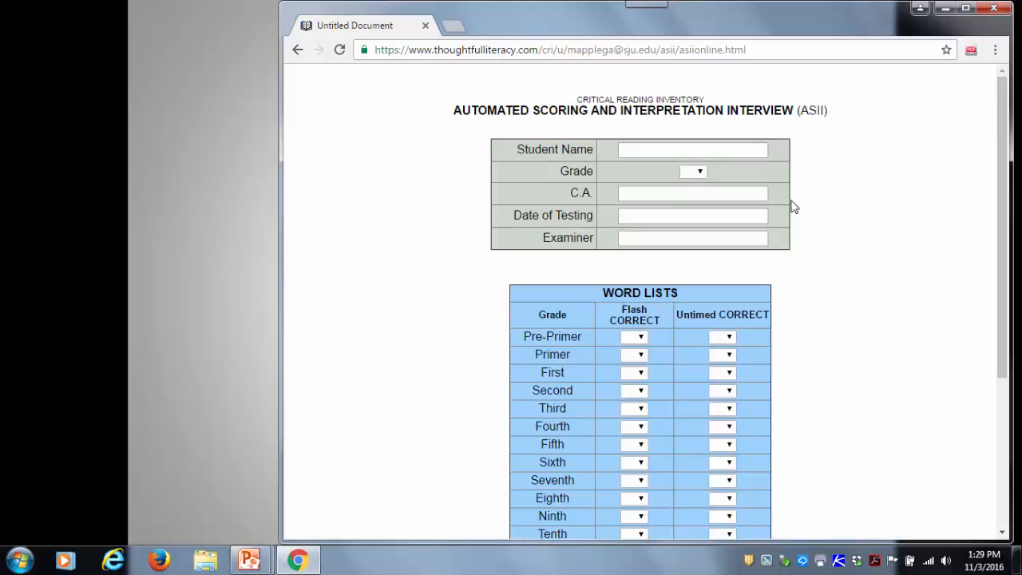
pyautogui.click(631, 149)
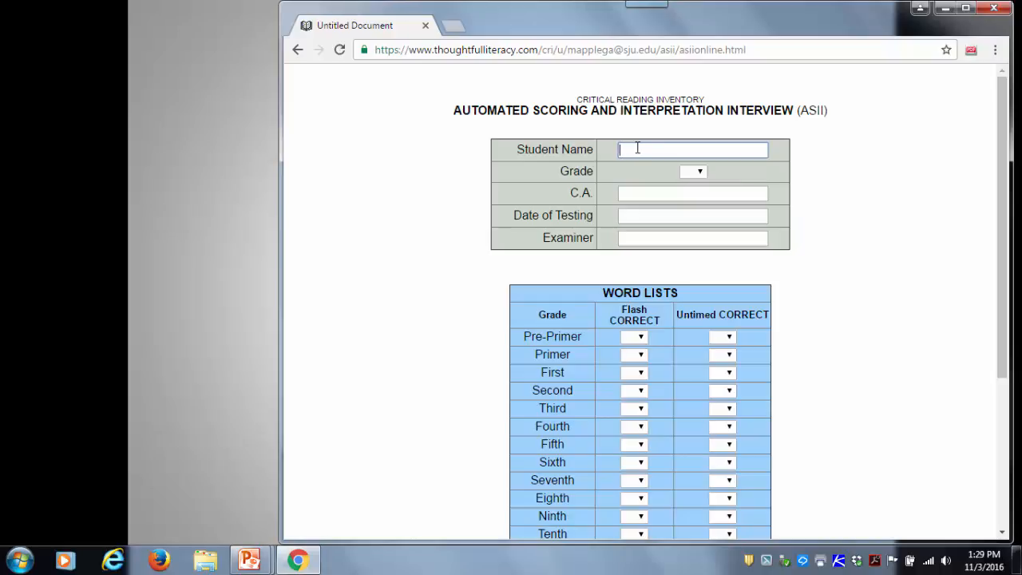
pyautogui.write('Jimm')
pyautogui.click(700, 174)
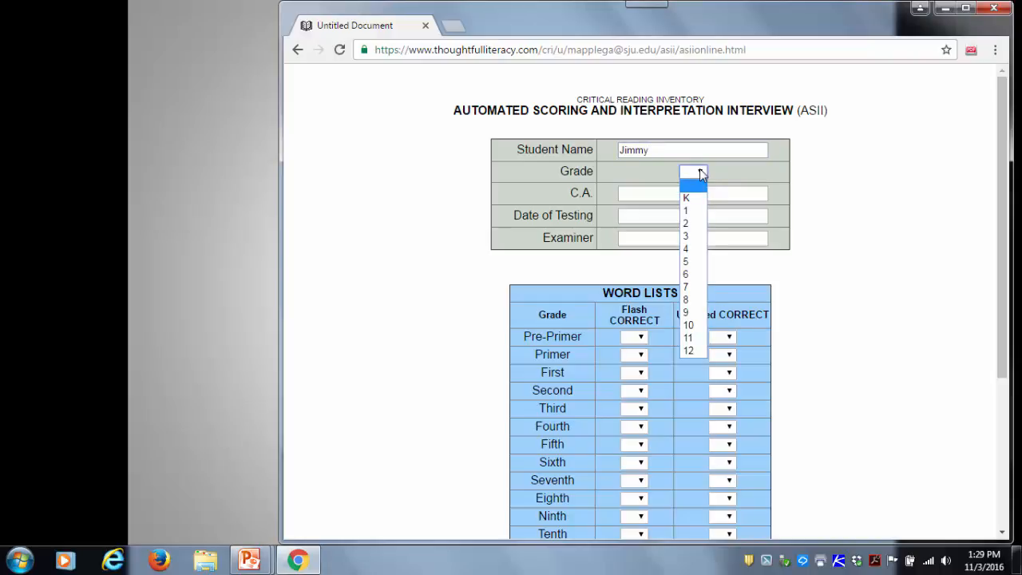
pyautogui.click(696, 250)
# - Set C.A. to 10 and the date of testing to 9/3, and enter the examiner's name
pyautogui.click(637, 193)
pyautogui.write('10')
pyautogui.click(625, 215)
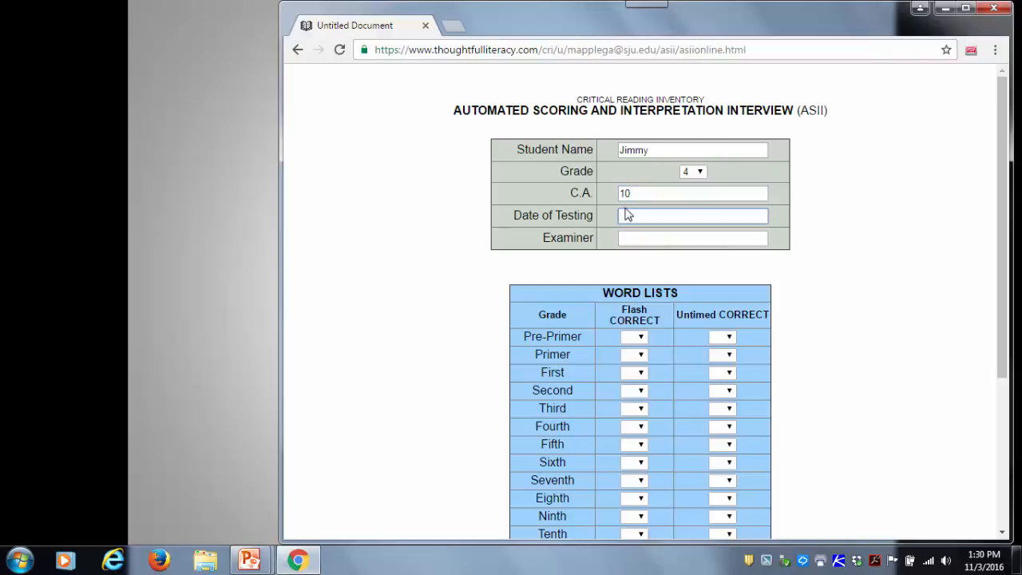
pyautogui.write('9/3')
pyautogui.click(637, 234)
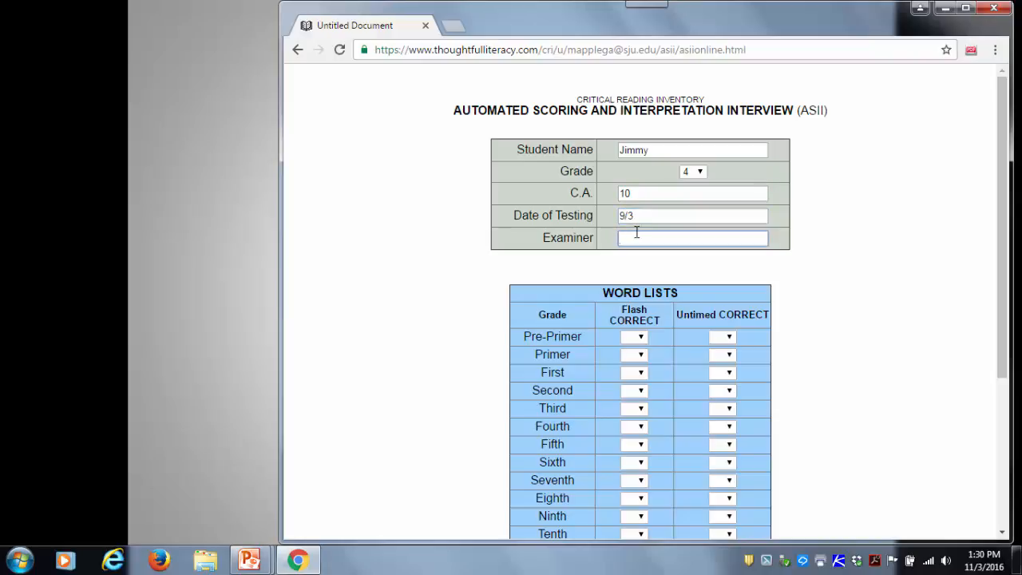
pyautogui.write('My Name')
# - Record 20 flash correct and 20 untimed correct for both the Second and Third grade word lists
pyautogui.click(638, 390)
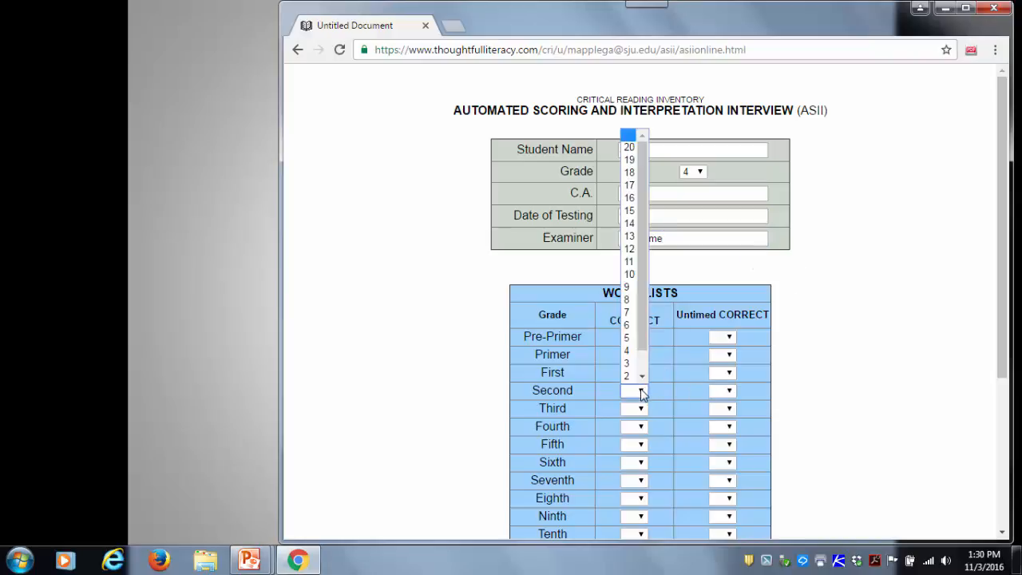
pyautogui.click(630, 149)
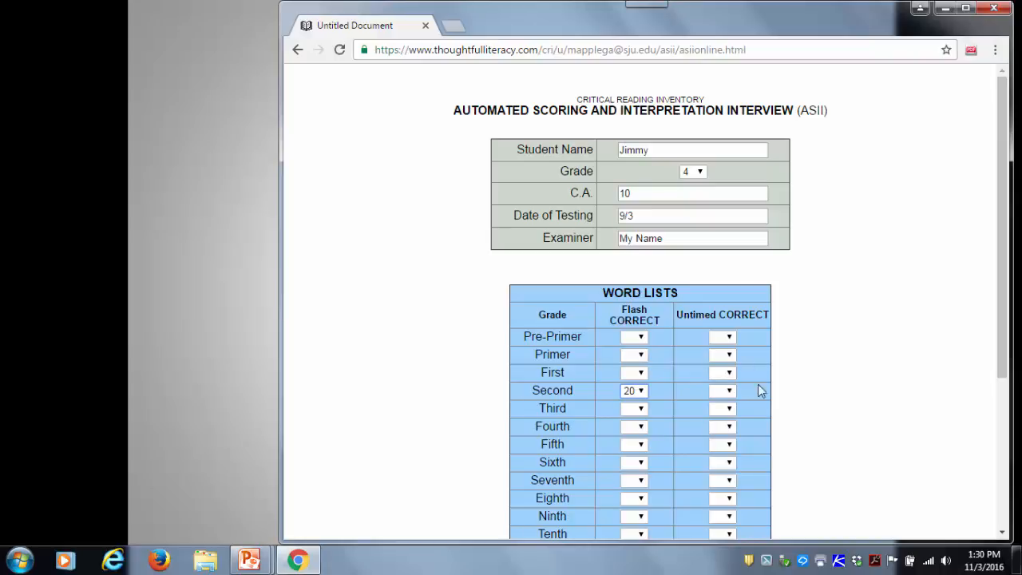
pyautogui.click(731, 391)
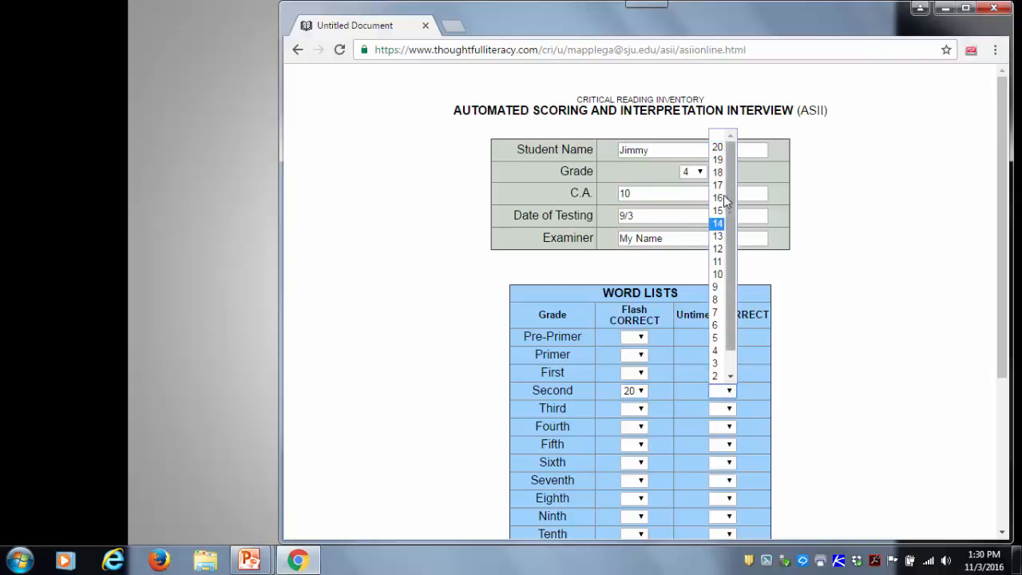
pyautogui.click(717, 149)
pyautogui.scroll(-2, 833, 289)
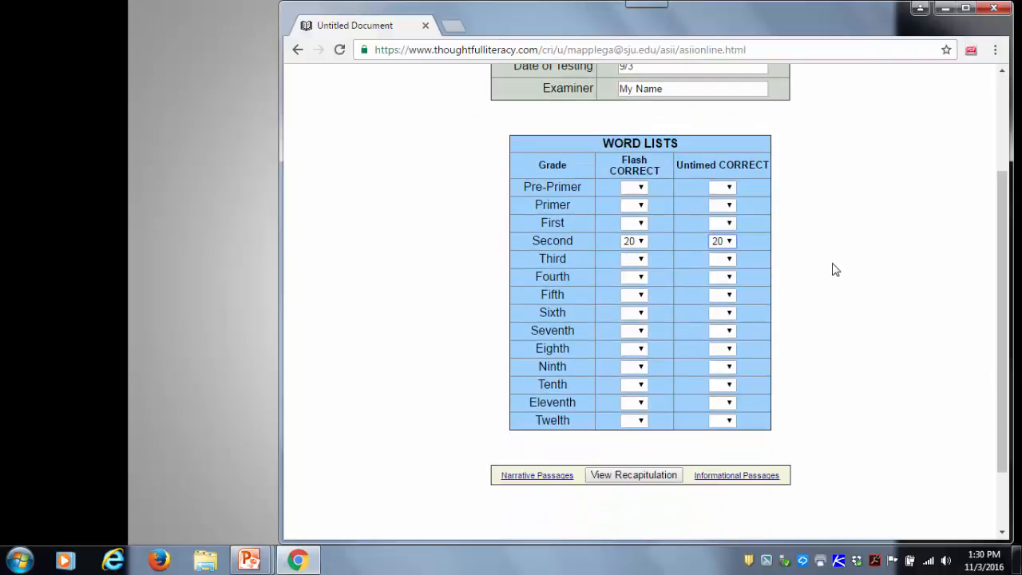
pyautogui.click(641, 258)
pyautogui.click(635, 286)
pyautogui.click(728, 261)
pyautogui.click(723, 289)
# - Record word list scores of 19 flash and 20 untimed for Fourth grade, and 15 flash and 17 untimed for Fifth grade
pyautogui.click(638, 277)
pyautogui.click(631, 316)
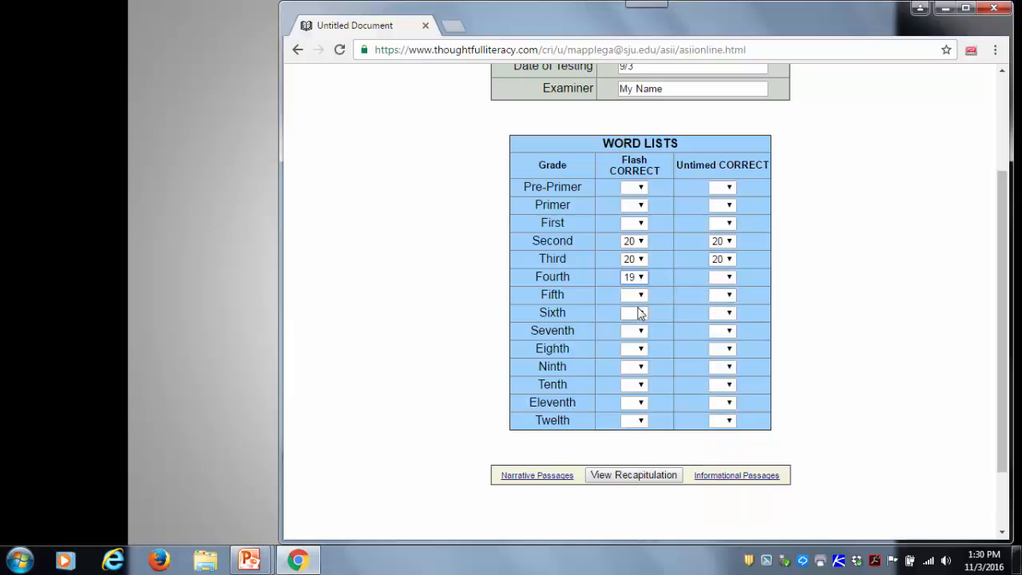
pyautogui.click(729, 277)
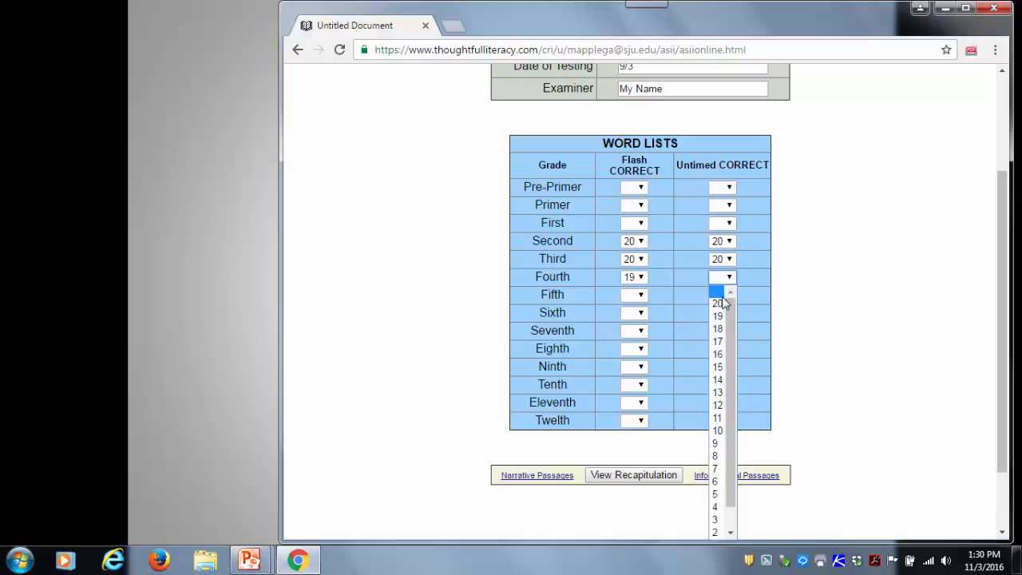
pyautogui.click(717, 304)
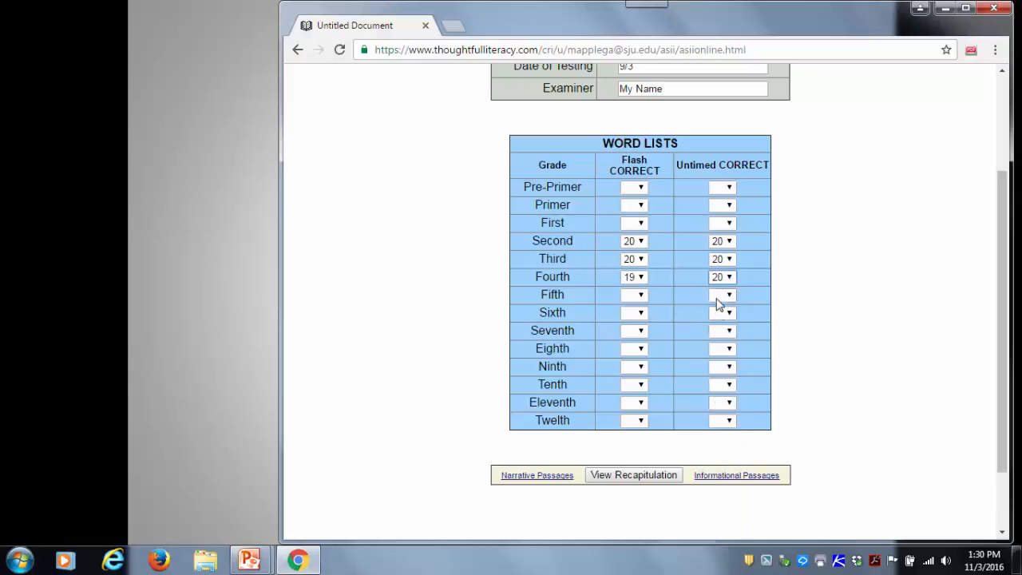
pyautogui.click(641, 295)
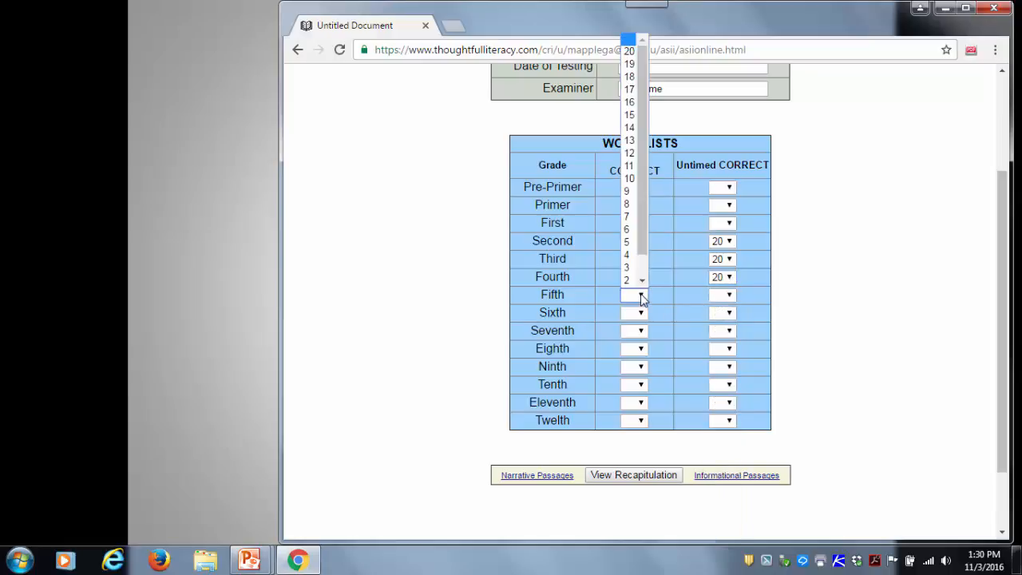
pyautogui.click(631, 115)
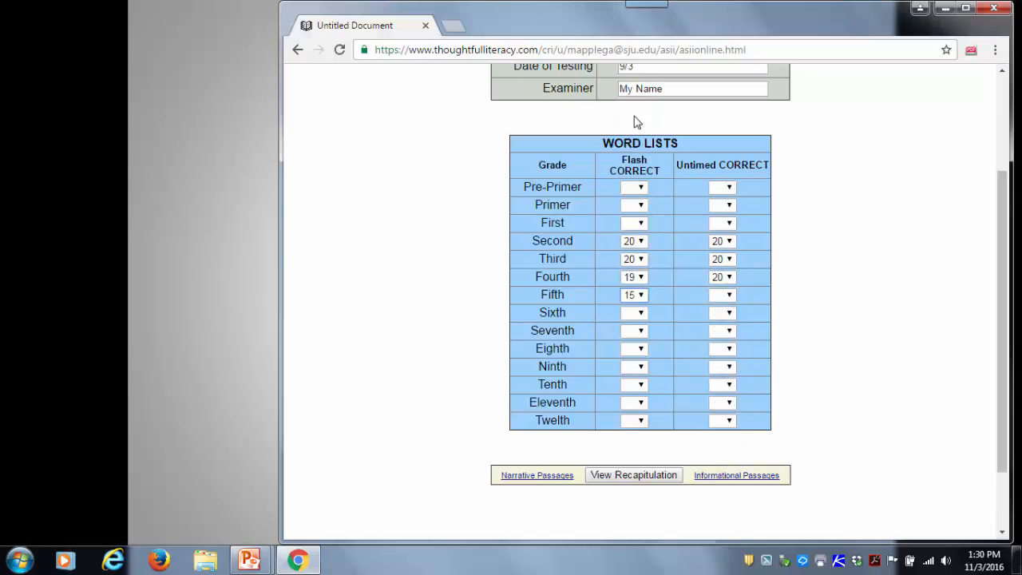
pyautogui.click(728, 295)
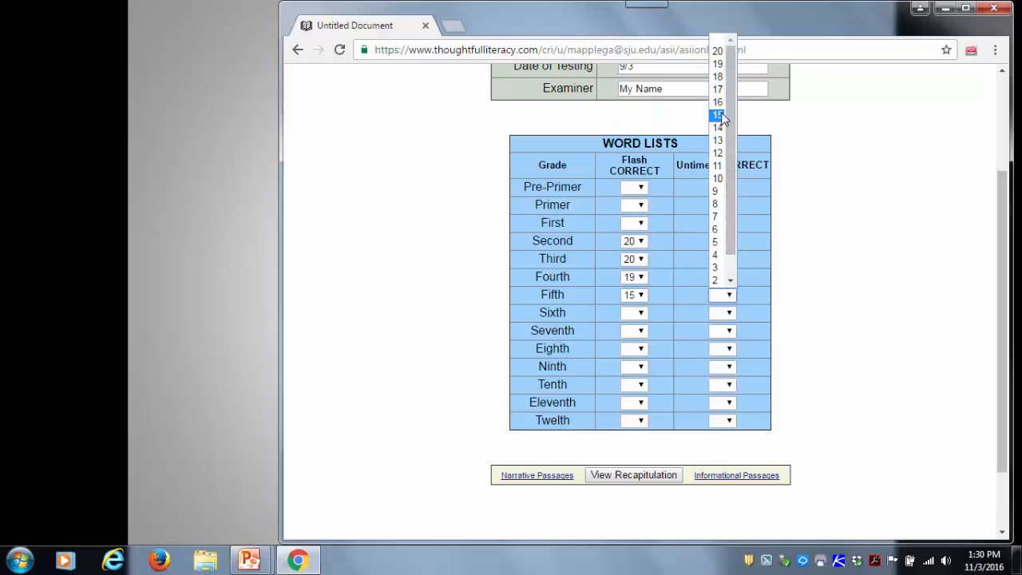
pyautogui.click(718, 89)
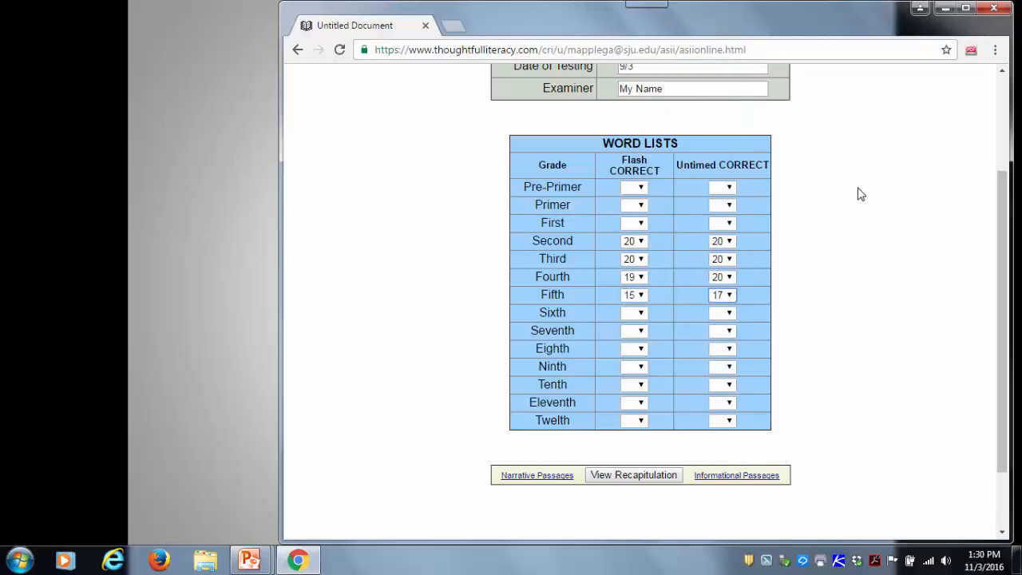
# - Go to the narrative passages and open the scoring form for Third Grade I, The Farm Vacation
pyautogui.scroll(3, 857, 192)
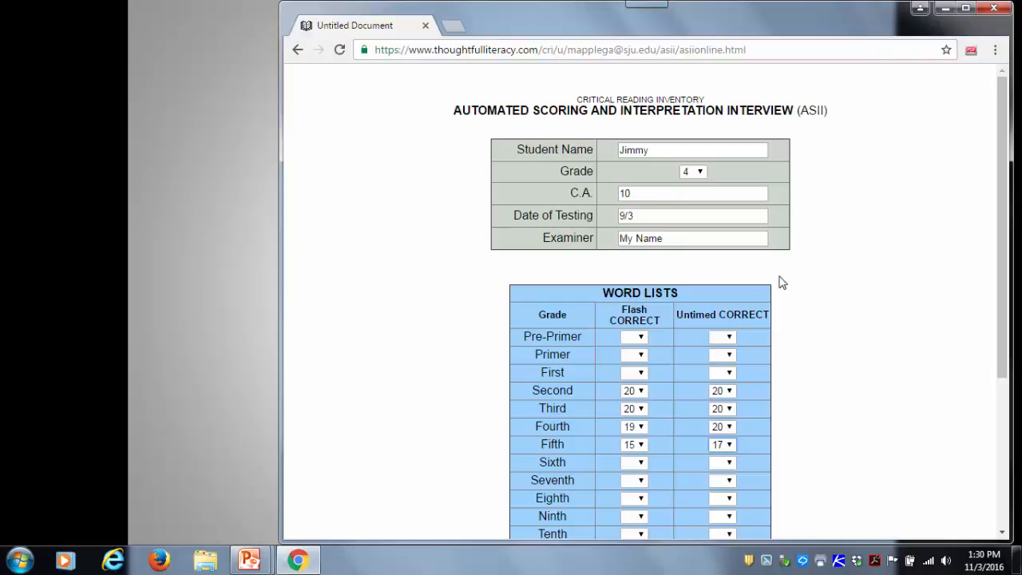
pyautogui.scroll(-1, 793, 281)
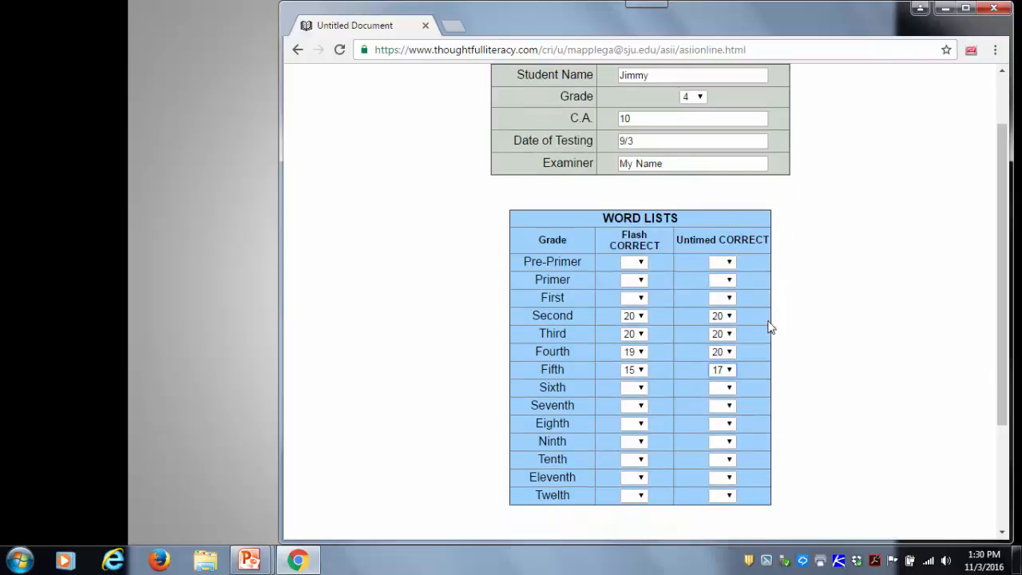
pyautogui.scroll(-2, 818, 330)
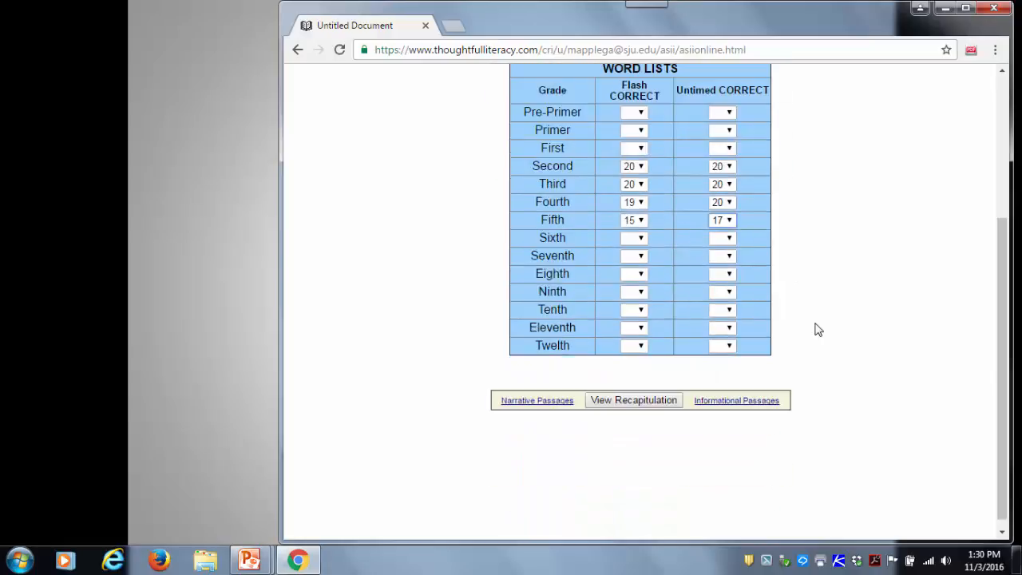
pyautogui.click(546, 406)
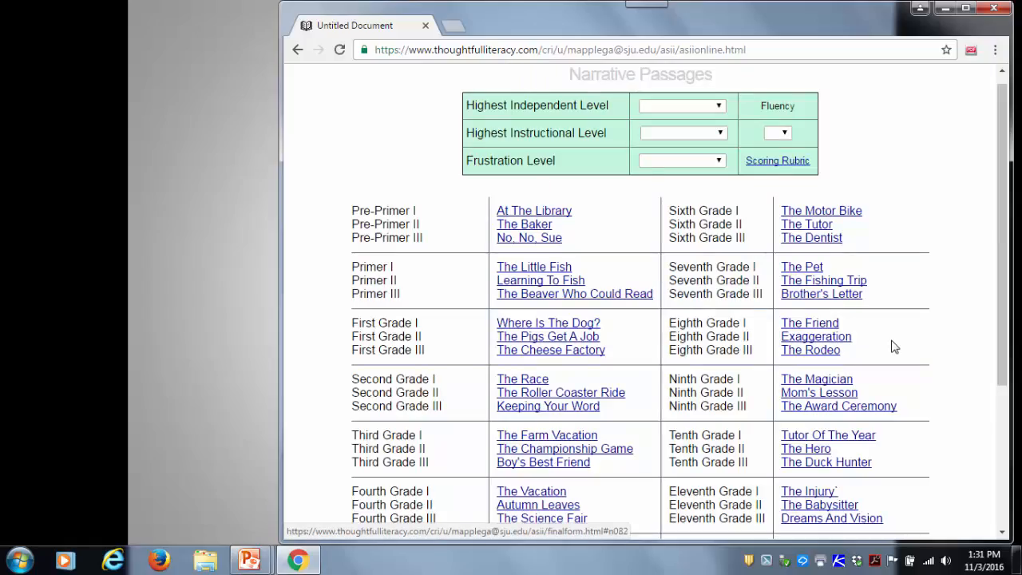
pyautogui.scroll(-1, 892, 345)
pyautogui.scroll(1, 895, 339)
pyautogui.click(515, 436)
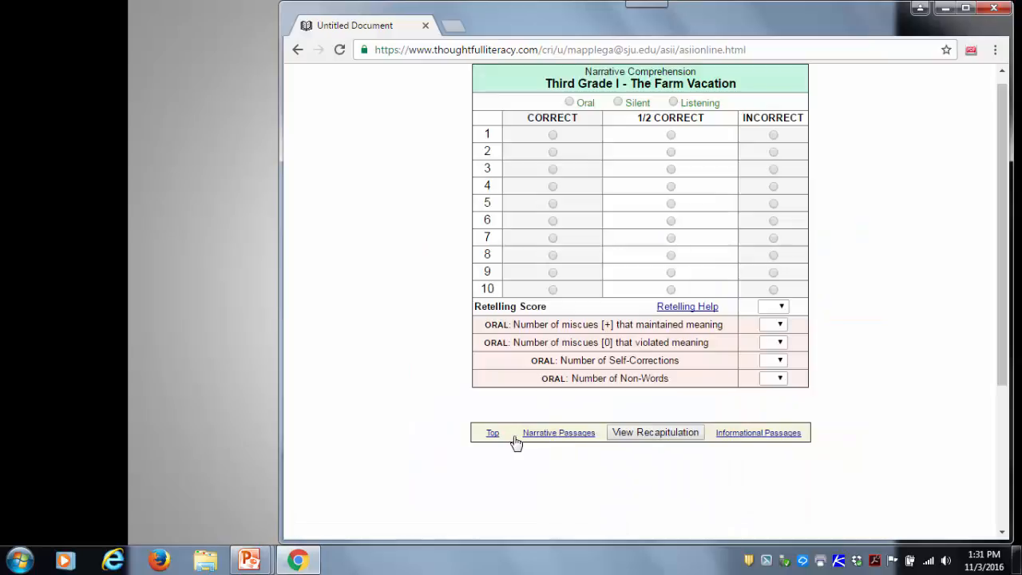
# - Score The Farm Vacation as Oral, with questions 1, 3 and 6 through 10 correct and questions 2 and 4 half correct
pyautogui.click(552, 134)
pyautogui.click(554, 170)
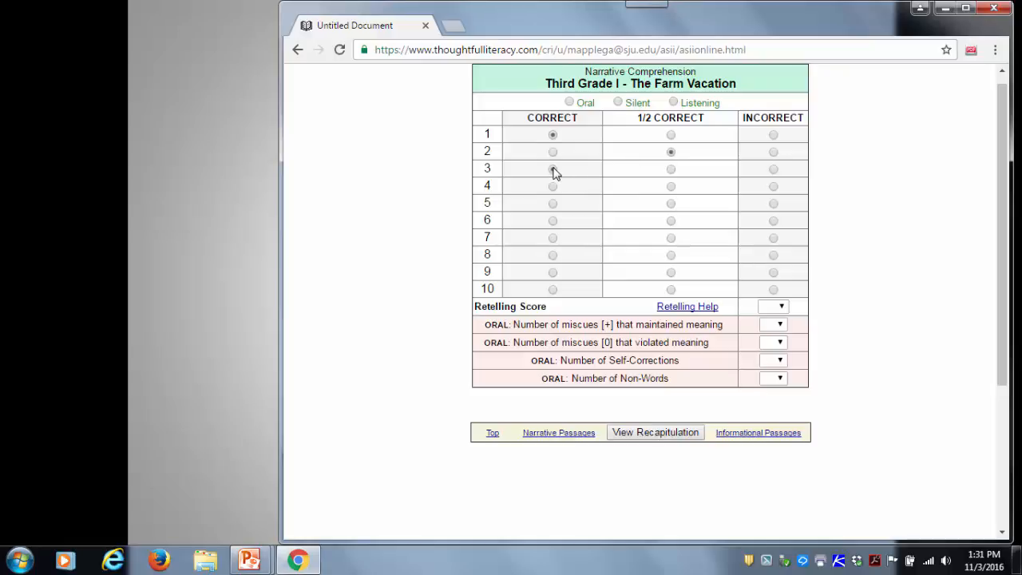
pyautogui.click(670, 188)
pyautogui.click(552, 221)
pyautogui.click(552, 239)
pyautogui.click(552, 255)
pyautogui.click(553, 273)
pyautogui.click(554, 291)
# - Record 2 miscues that maintained meaning, 1 that violated meaning, 3 self-corrections and 0 non-words
pyautogui.scroll(-1, 907, 326)
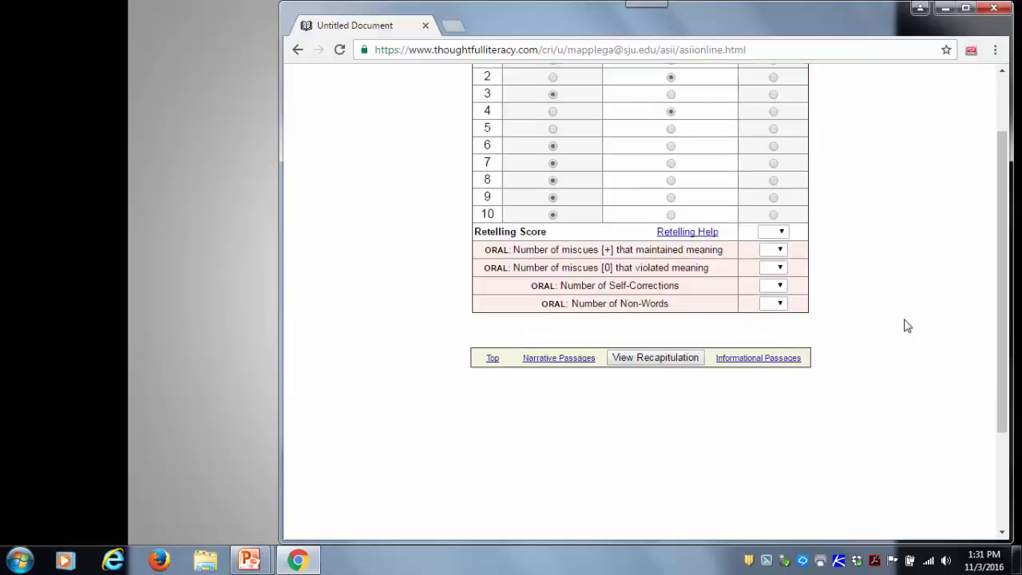
pyautogui.click(779, 252)
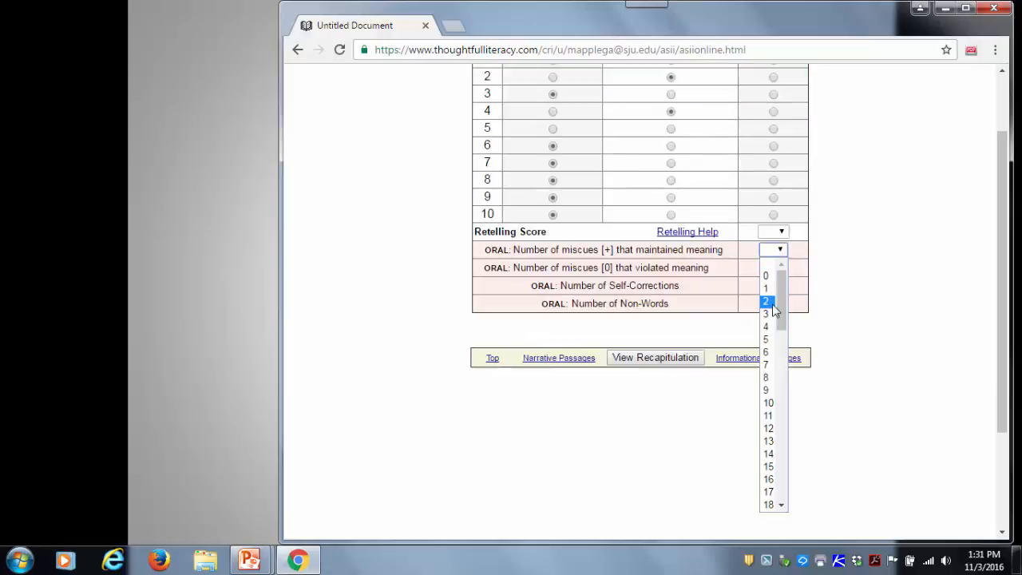
pyautogui.click(766, 301)
pyautogui.click(780, 269)
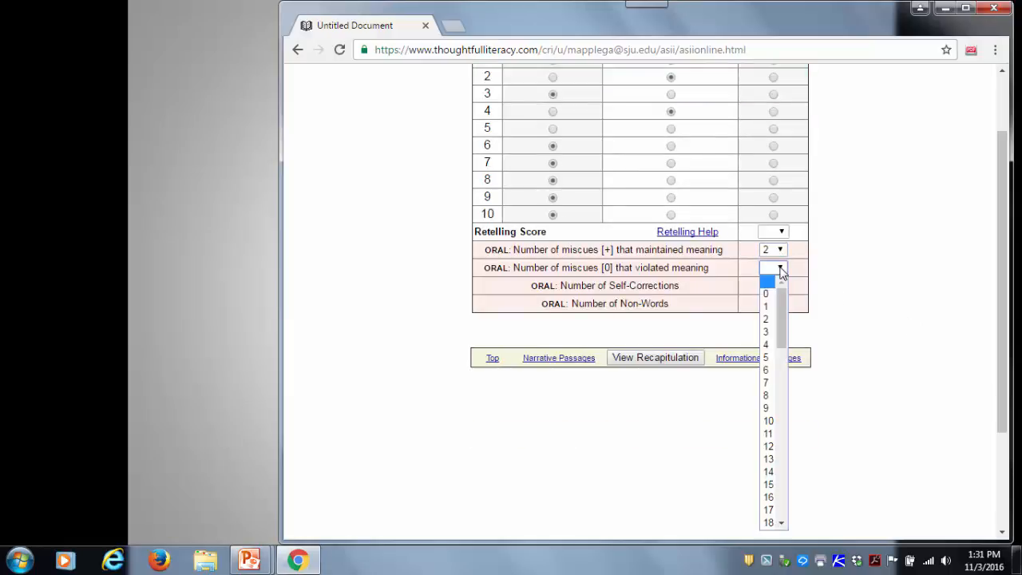
pyautogui.click(766, 307)
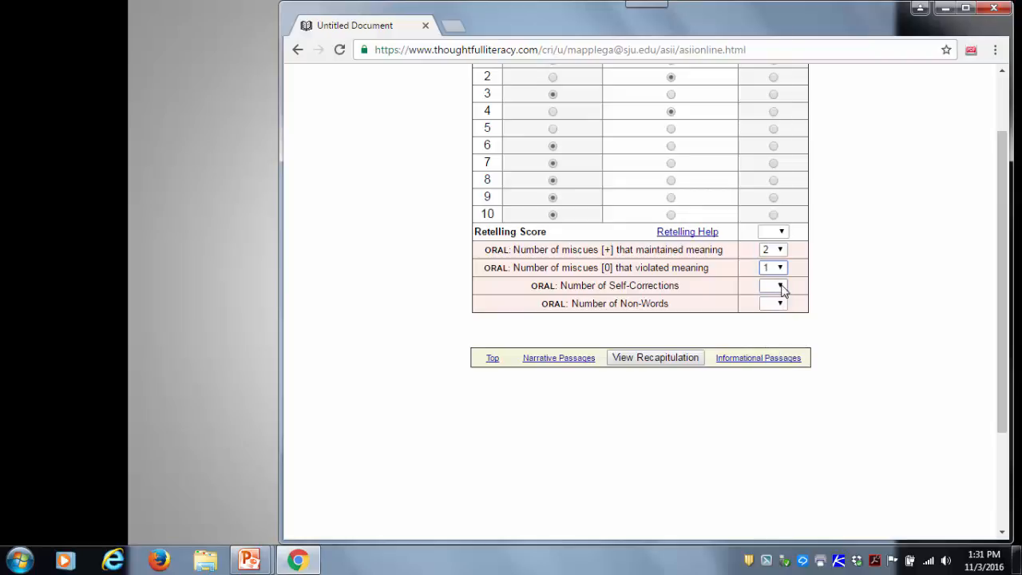
pyautogui.click(779, 286)
pyautogui.click(765, 79)
pyautogui.click(780, 305)
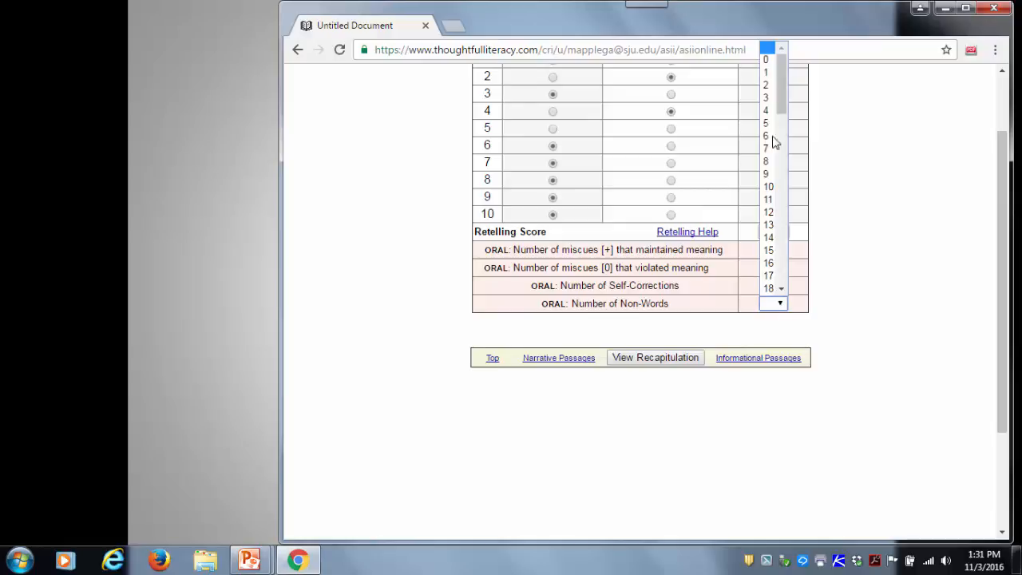
pyautogui.click(766, 63)
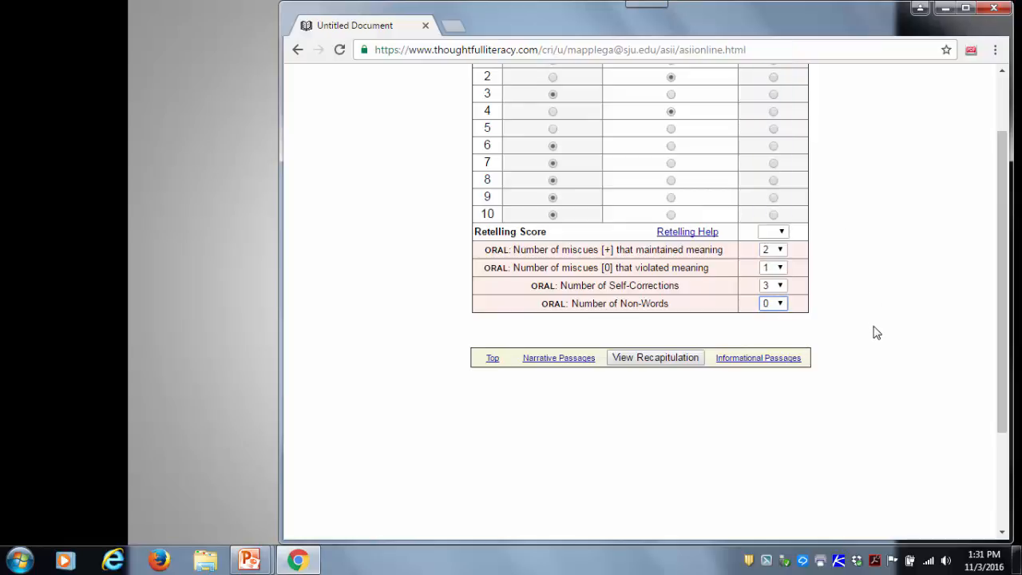
# - Open Retelling Help and give story items 1 to 3 full credit, except half credit for David's farming chance and for working hard all week
pyautogui.scroll(2, 875, 322)
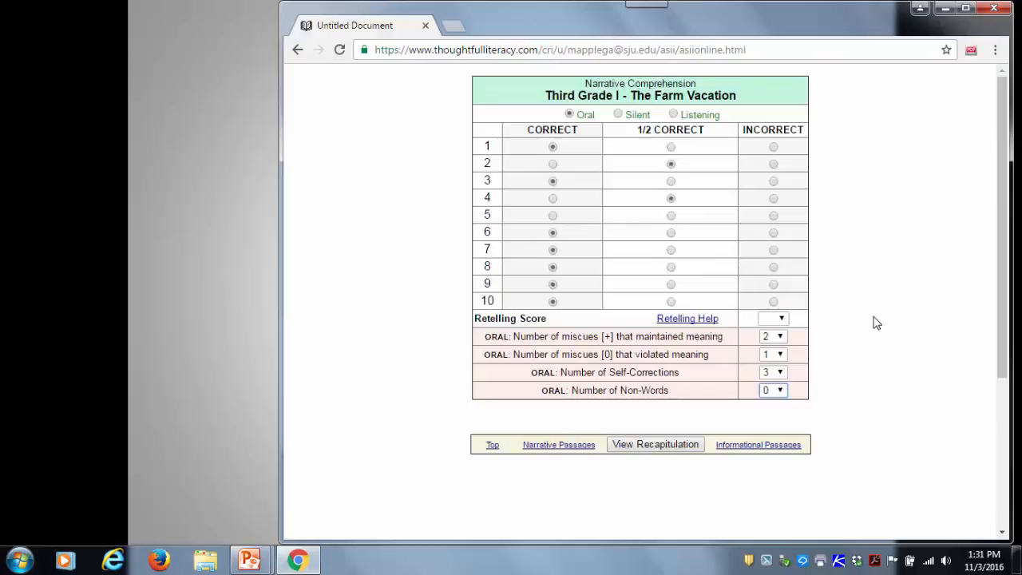
pyautogui.click(705, 323)
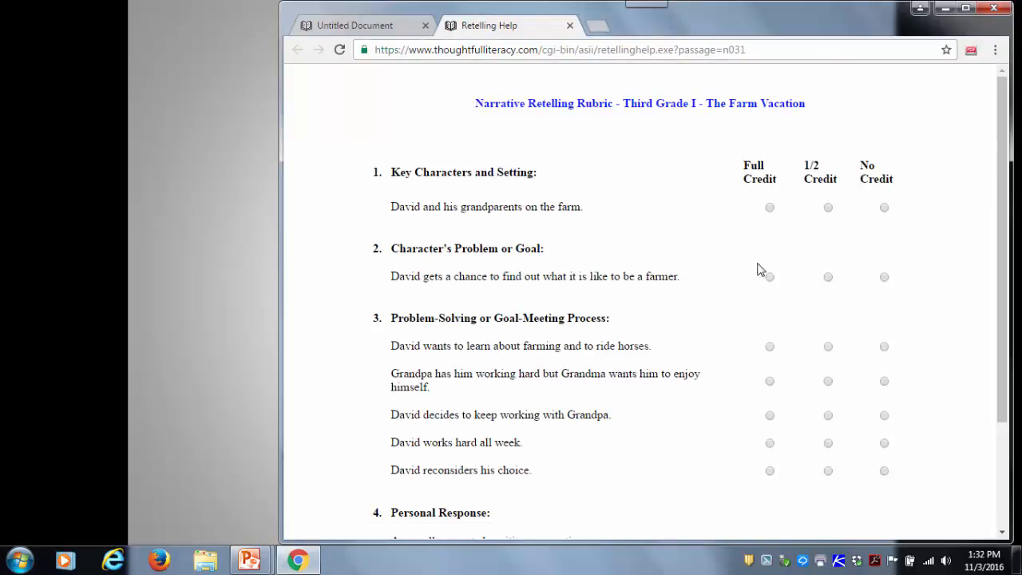
pyautogui.click(770, 208)
pyautogui.click(828, 277)
pyautogui.click(770, 348)
pyautogui.click(770, 382)
pyautogui.click(769, 415)
pyautogui.click(828, 443)
pyautogui.click(769, 470)
# - Mark the personal response as Yes and calculate the retelling score, closing the Retelling Help page when done
pyautogui.scroll(-3, 882, 445)
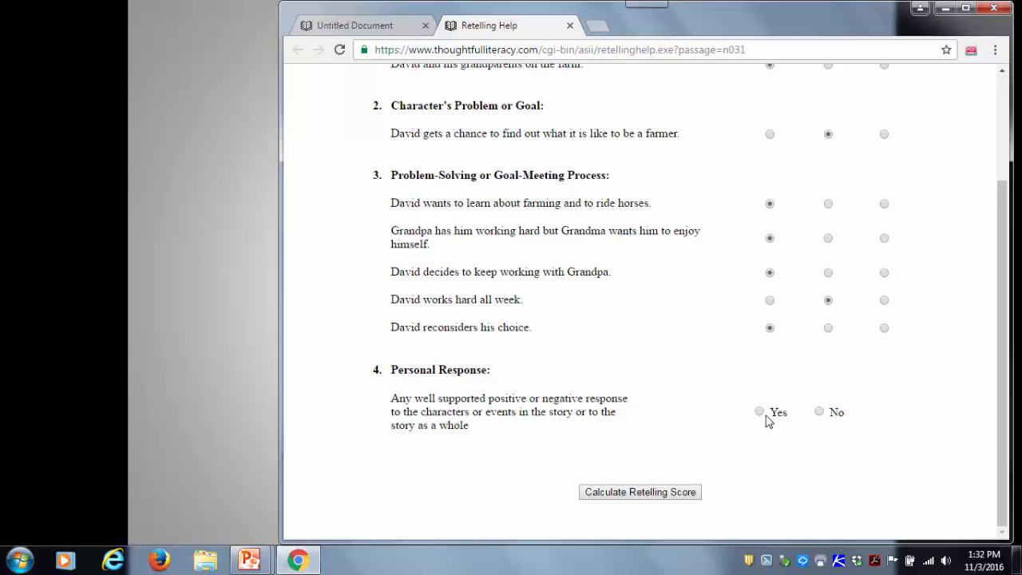
pyautogui.click(761, 413)
pyautogui.click(659, 496)
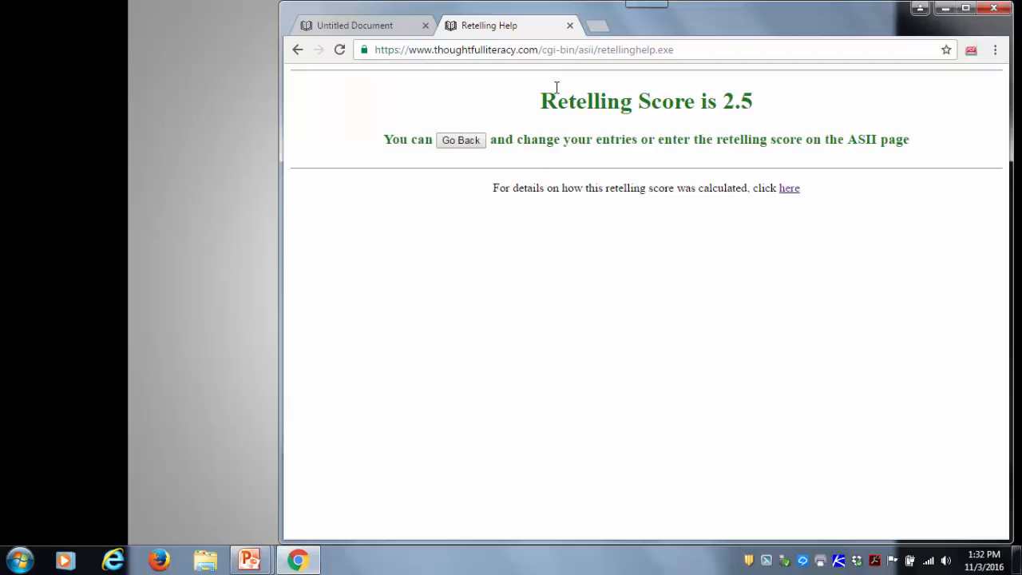
pyautogui.click(570, 26)
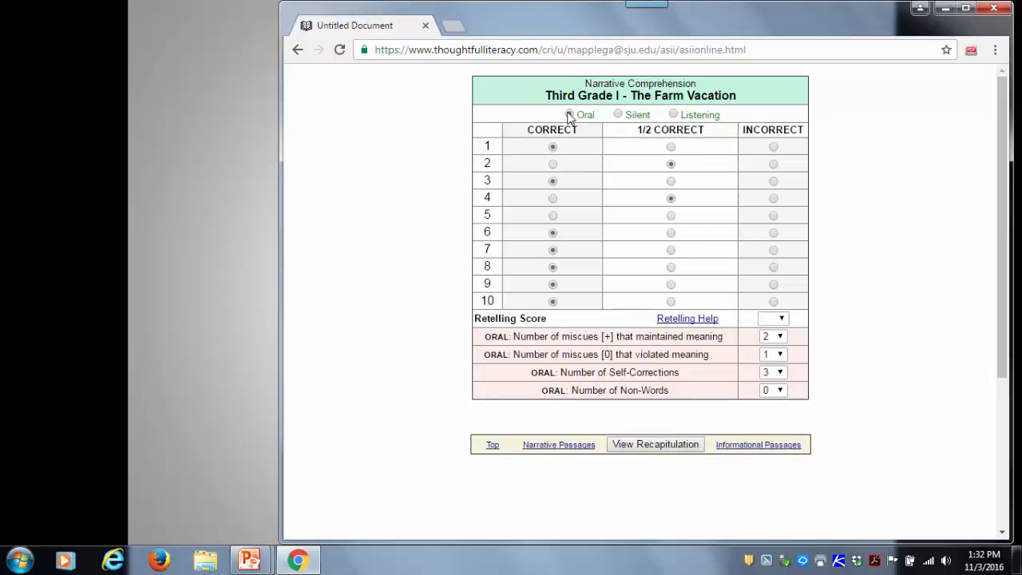
# - Return to the narrative passages and open the scoring form for Third Grade II, The Championship Game
pyautogui.click(550, 445)
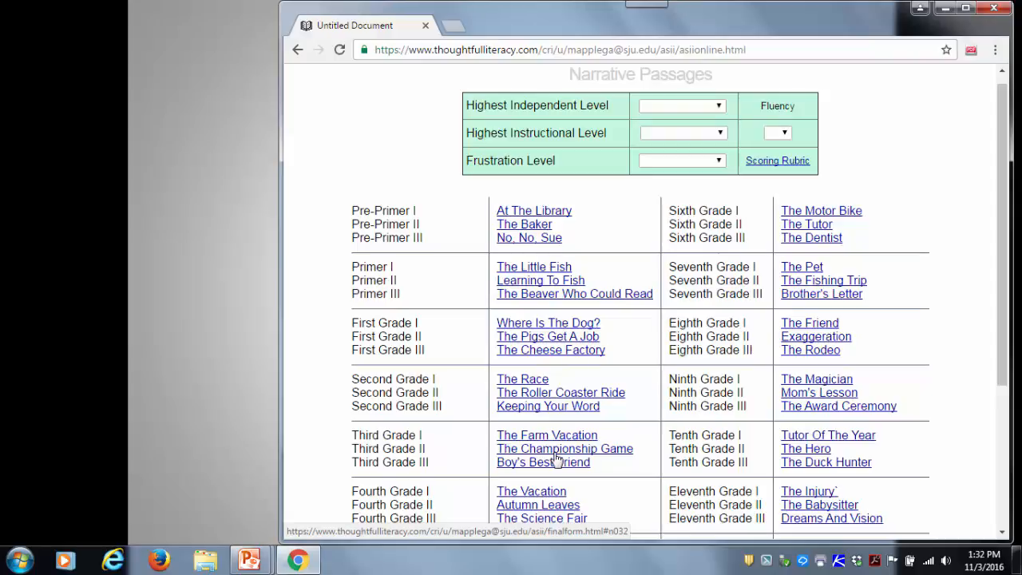
pyautogui.click(556, 452)
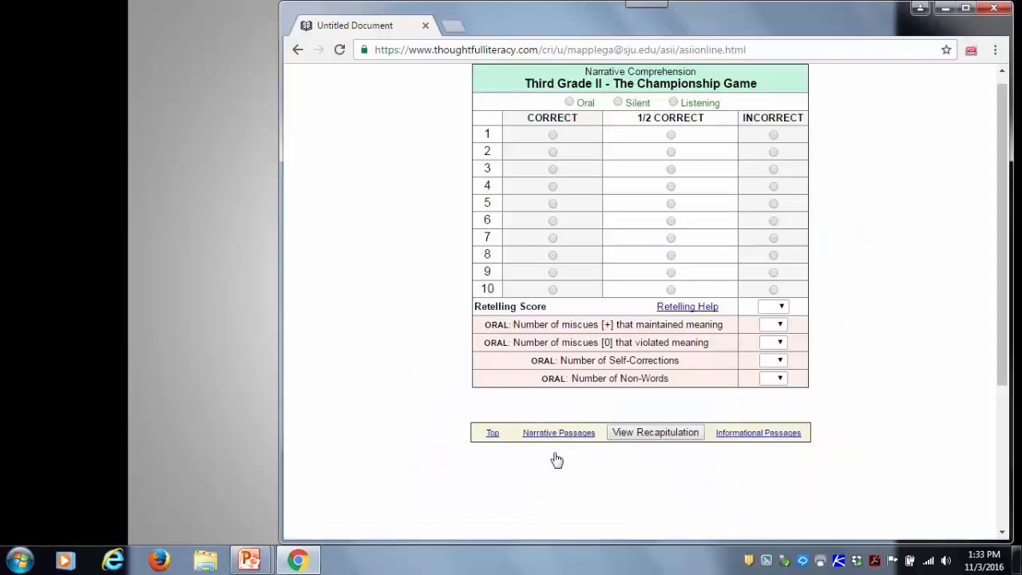
# - Mark The Championship Game as read silently and score all ten comprehension items as correct
pyautogui.click(617, 102)
pyautogui.click(552, 135)
pyautogui.click(553, 152)
pyautogui.click(552, 169)
pyautogui.click(552, 186)
pyautogui.click(552, 204)
pyautogui.click(553, 223)
pyautogui.click(552, 238)
pyautogui.click(553, 256)
pyautogui.click(552, 272)
pyautogui.click(553, 289)
# - Open Retelling Help, give full credit except half for Jill thinking she is better than other players, and mark the personal response as Yes
pyautogui.click(699, 310)
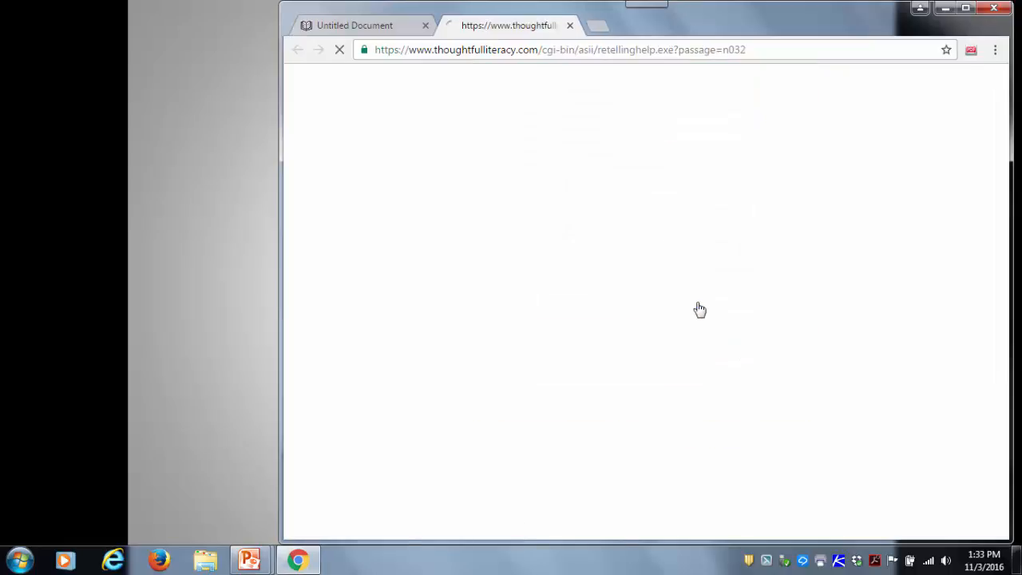
pyautogui.click(748, 196)
pyautogui.click(750, 270)
pyautogui.click(749, 344)
pyautogui.click(816, 373)
pyautogui.scroll(-1, 915, 371)
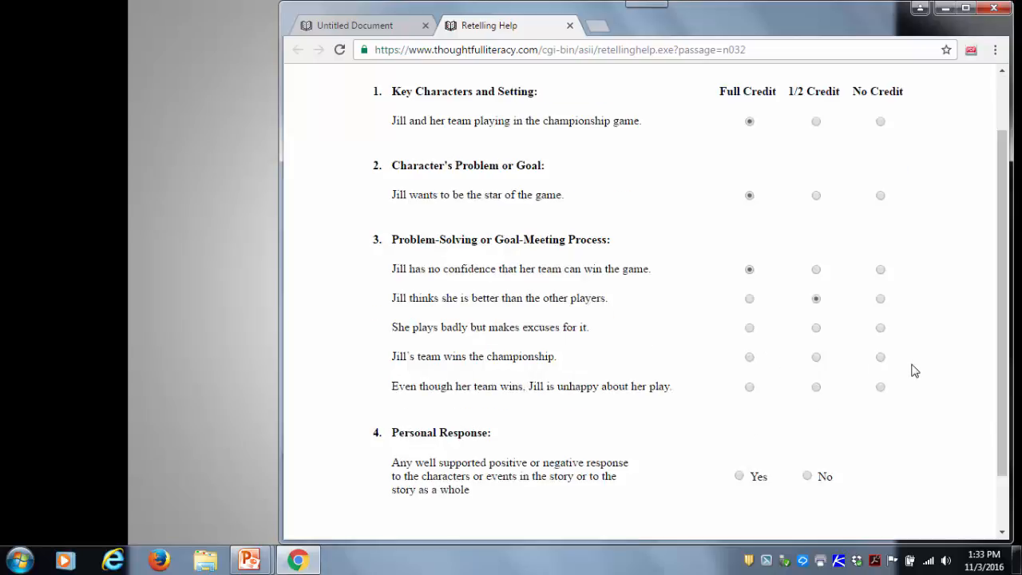
pyautogui.click(750, 329)
pyautogui.click(750, 358)
pyautogui.click(750, 387)
pyautogui.click(739, 477)
# - Calculate the retelling score, close the Retelling Help page and set The Championship Game's retelling score to 3.5
pyautogui.scroll(-1, 836, 452)
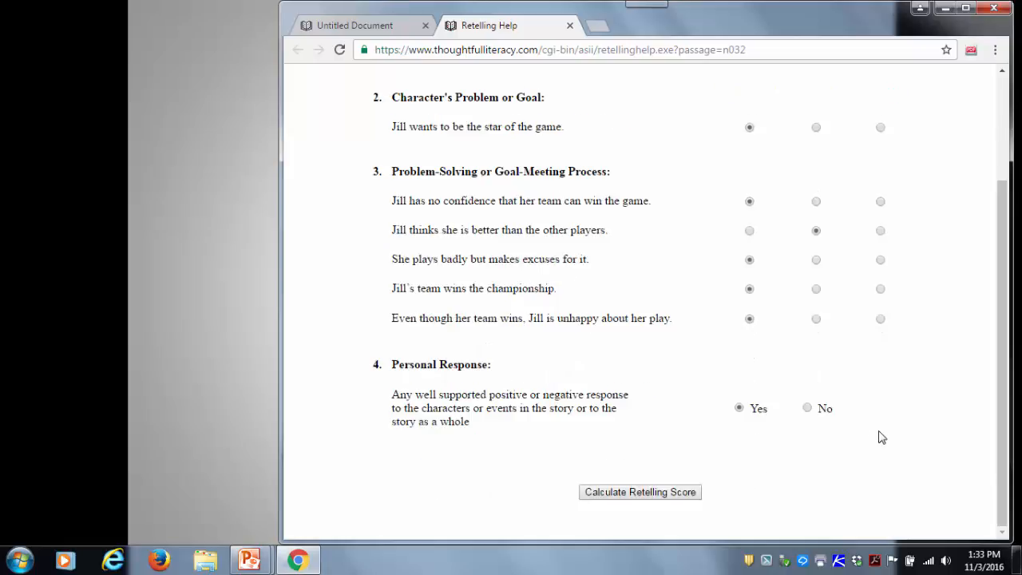
pyautogui.click(665, 493)
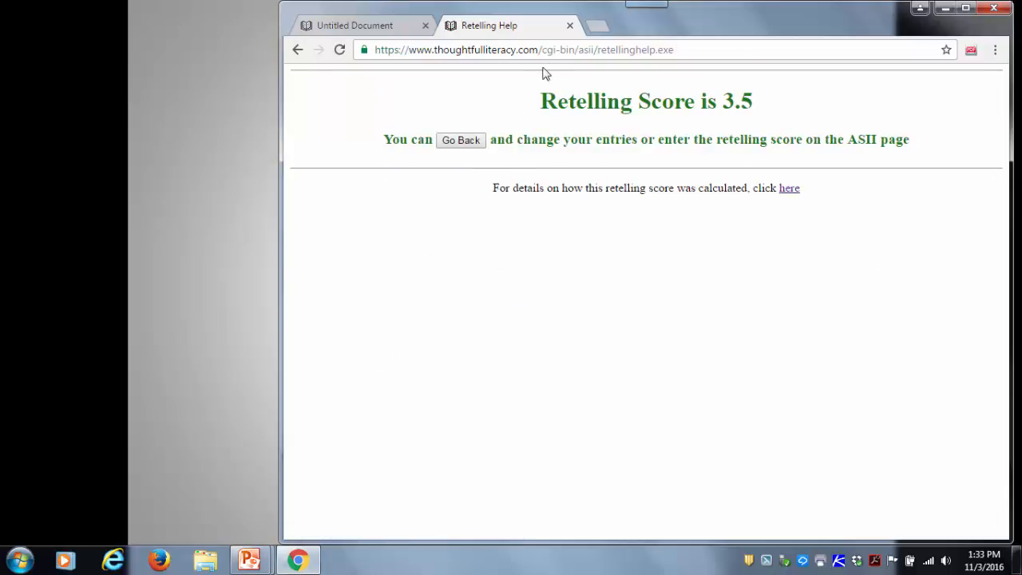
pyautogui.click(570, 26)
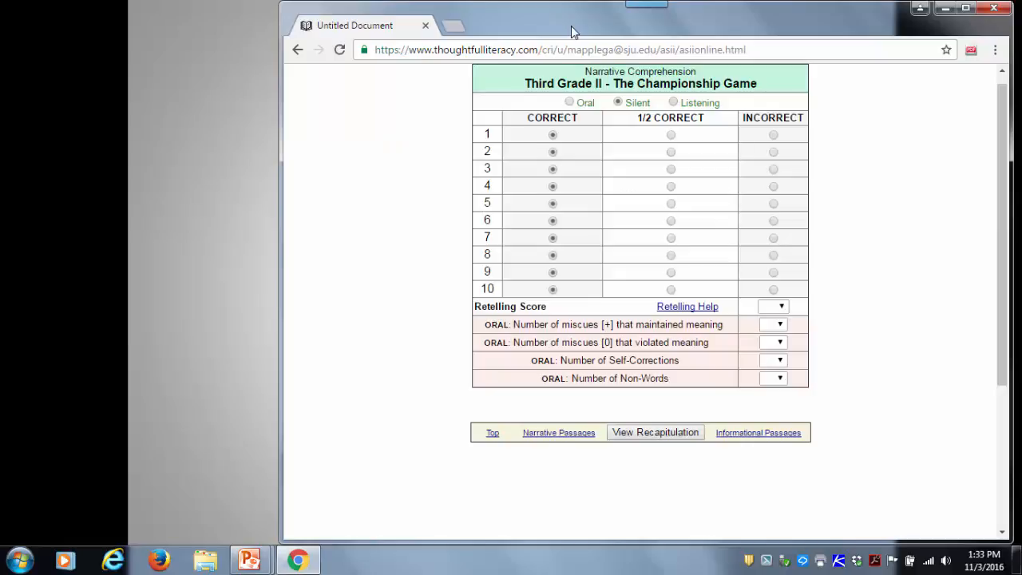
pyautogui.click(778, 310)
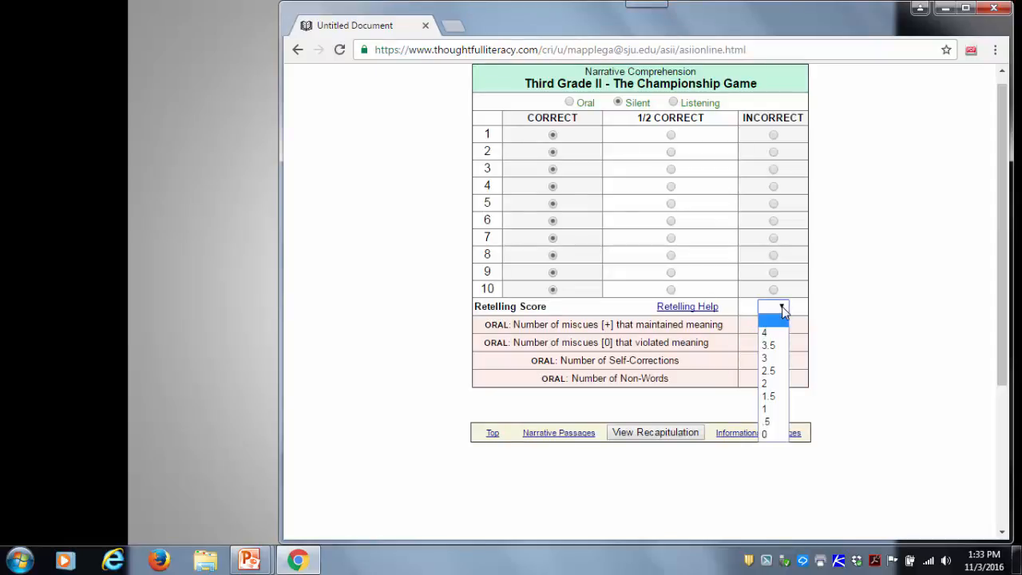
pyautogui.click(770, 346)
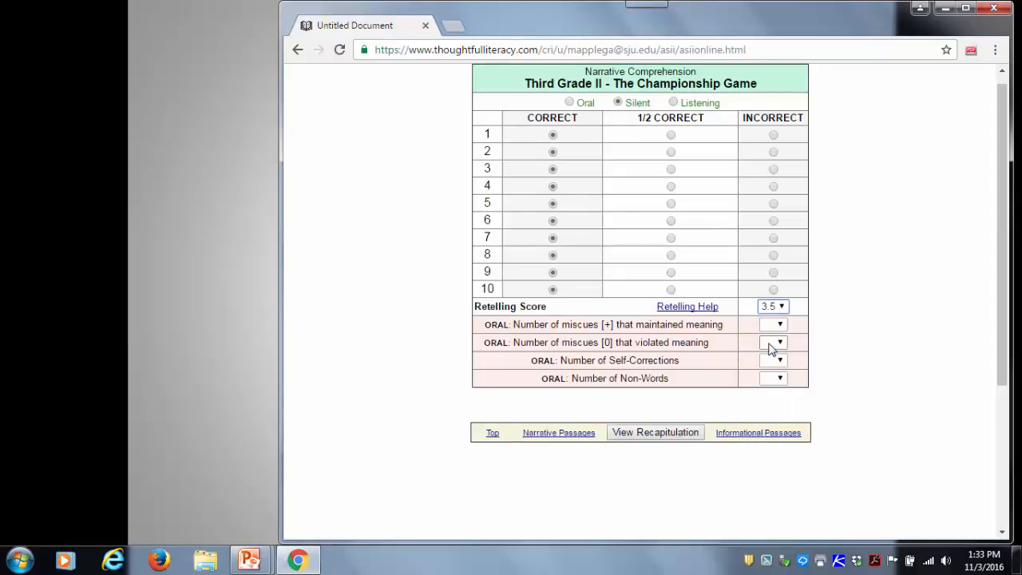
# - Reopen the Third Grade I form, The Farm Vacation, from the narrative passages and set its retelling score to 2.5
pyautogui.click(550, 435)
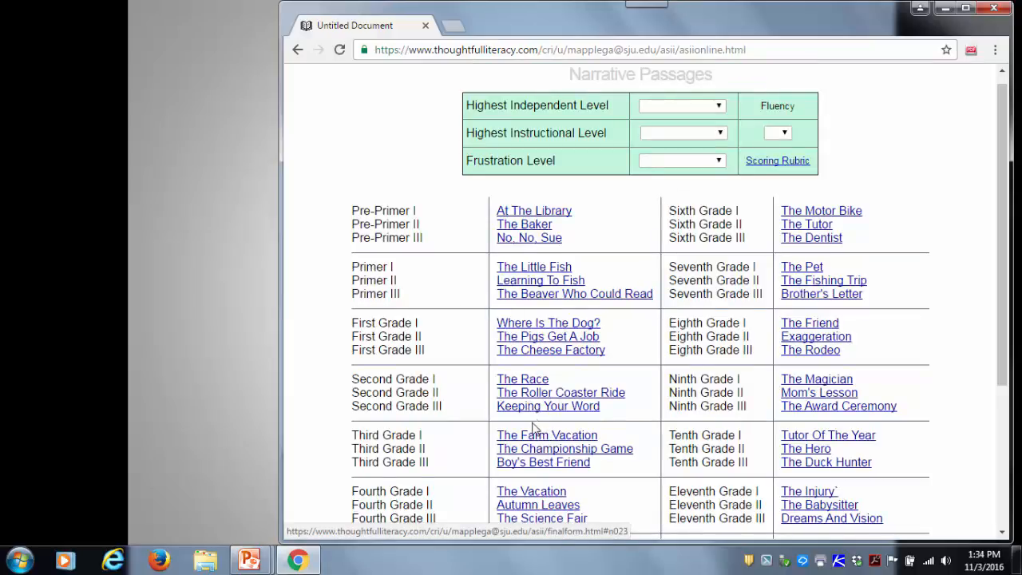
pyautogui.click(535, 437)
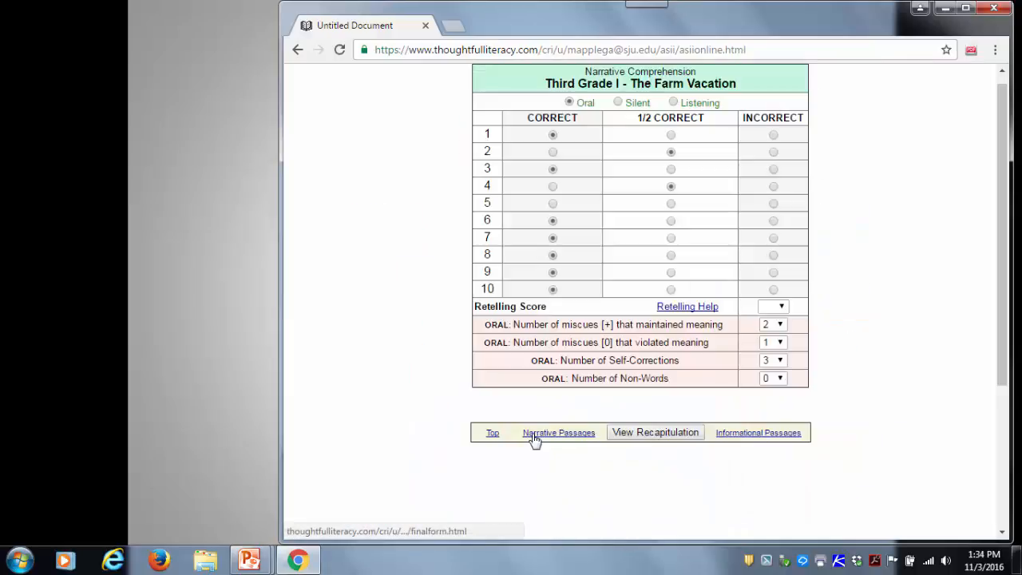
pyautogui.click(782, 306)
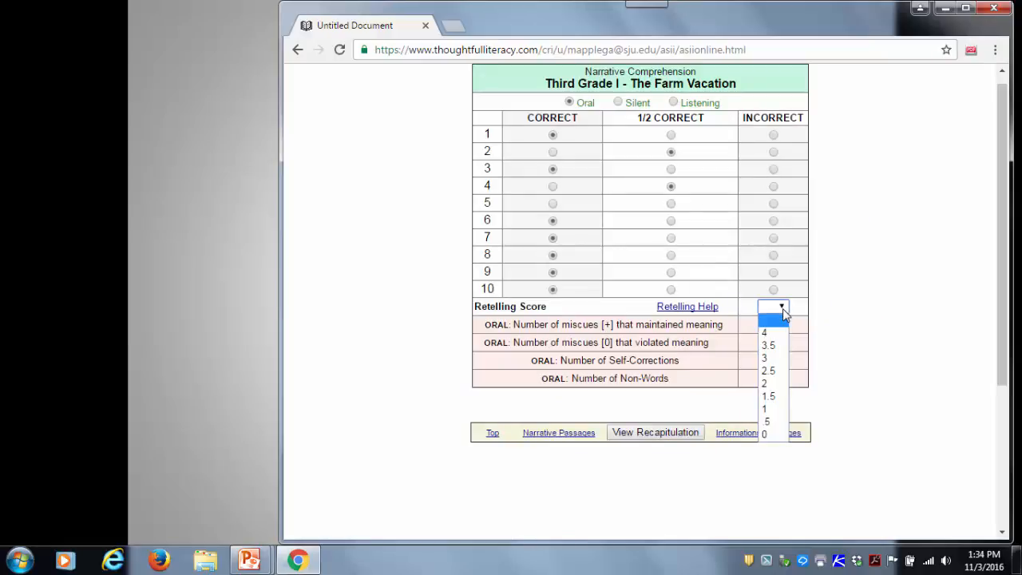
pyautogui.click(768, 371)
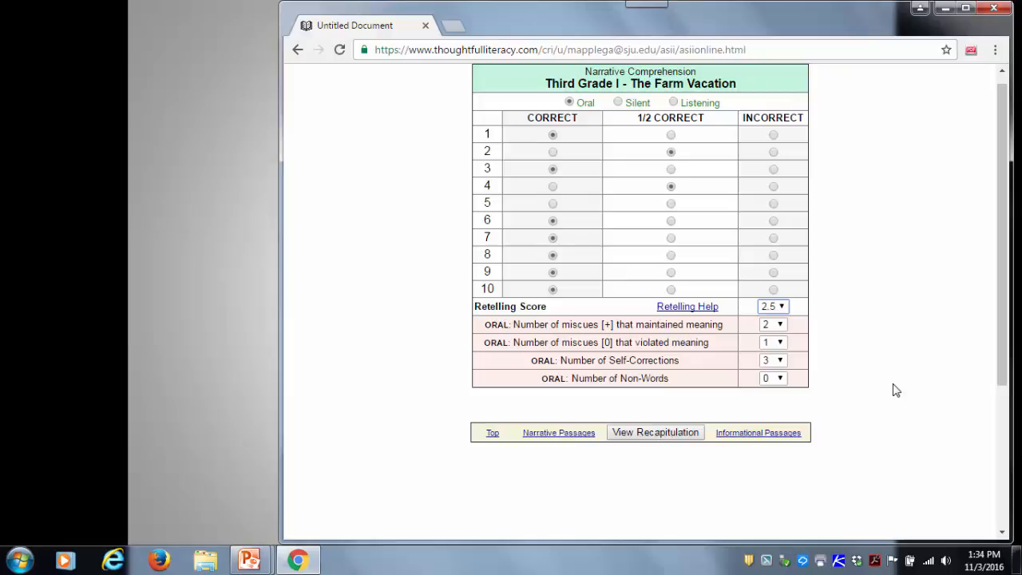
# - Generate the recapitulation from the narrative passages page and open the downloaded RTF version of the narrative report in Word
pyautogui.click(558, 433)
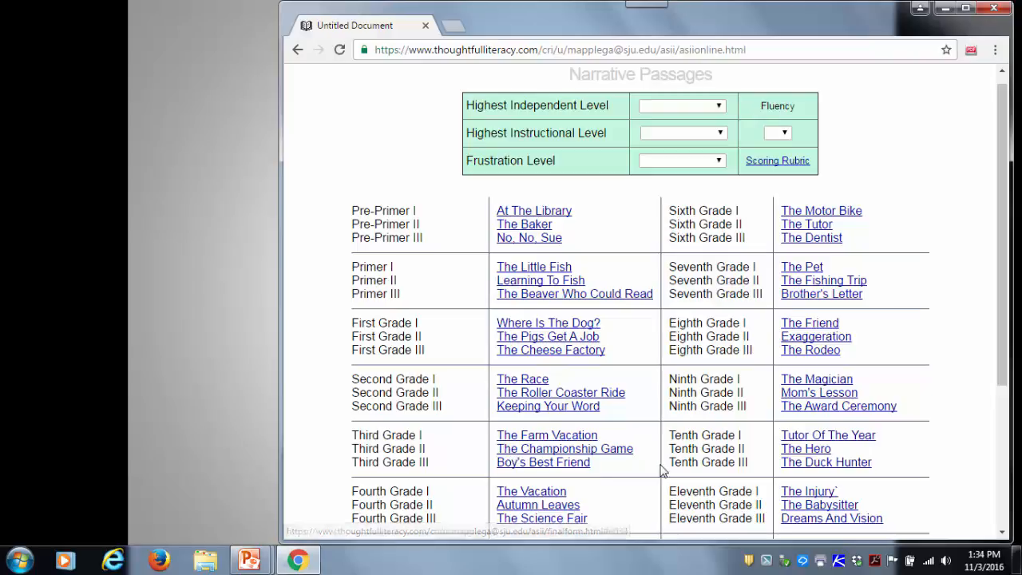
pyautogui.scroll(-2, 661, 467)
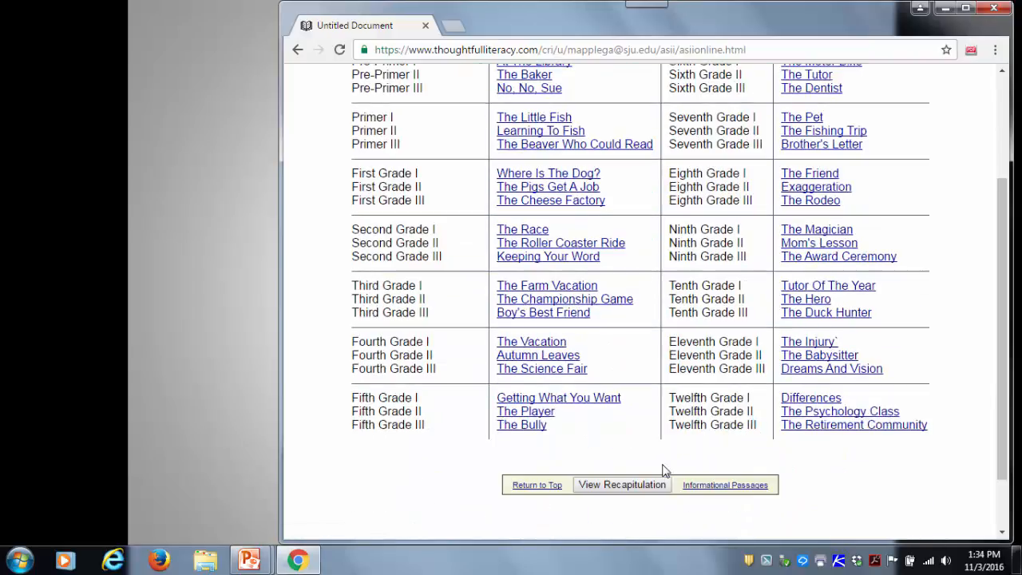
pyautogui.click(609, 487)
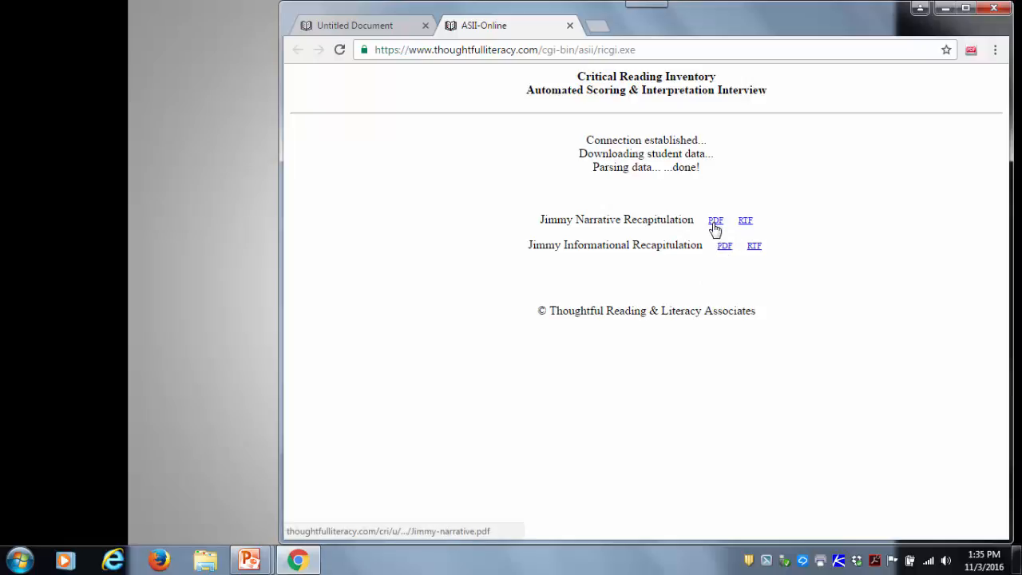
pyautogui.click(745, 224)
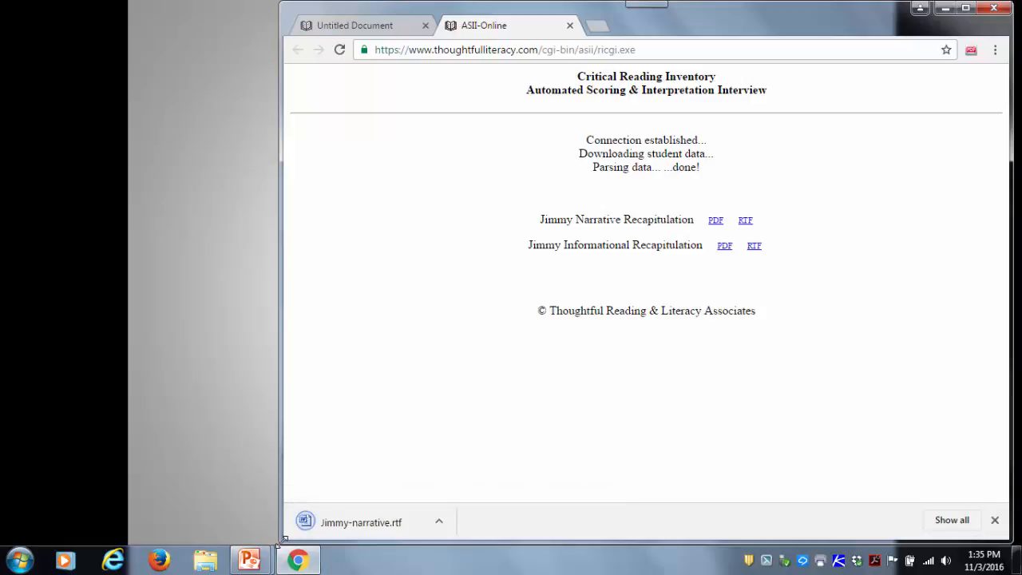
pyautogui.click(347, 526)
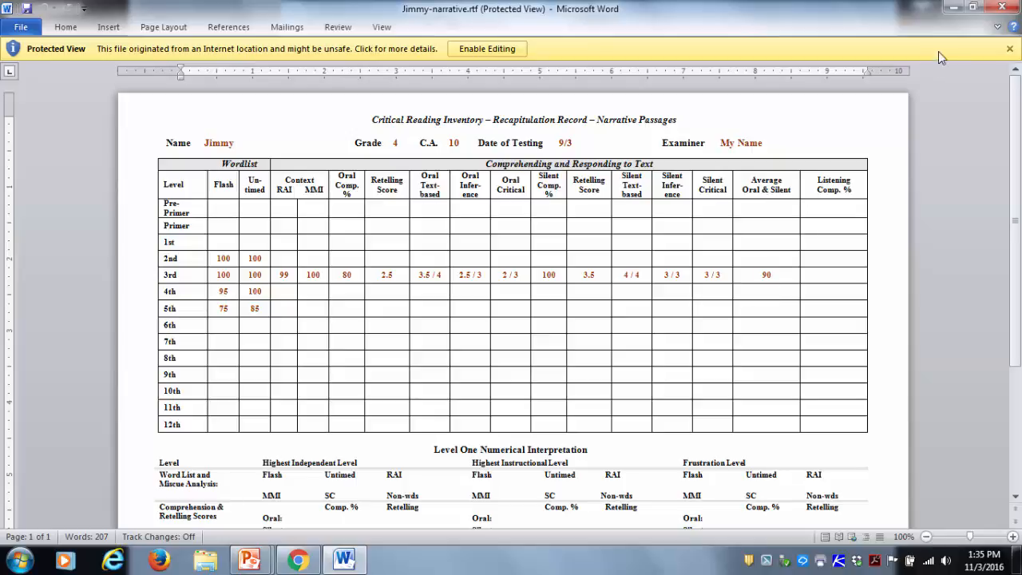
# - Close the Word report and the recapitulation page, and set the Highest Independent Level for narrative passages to Third Grade
pyautogui.click(1008, 10)
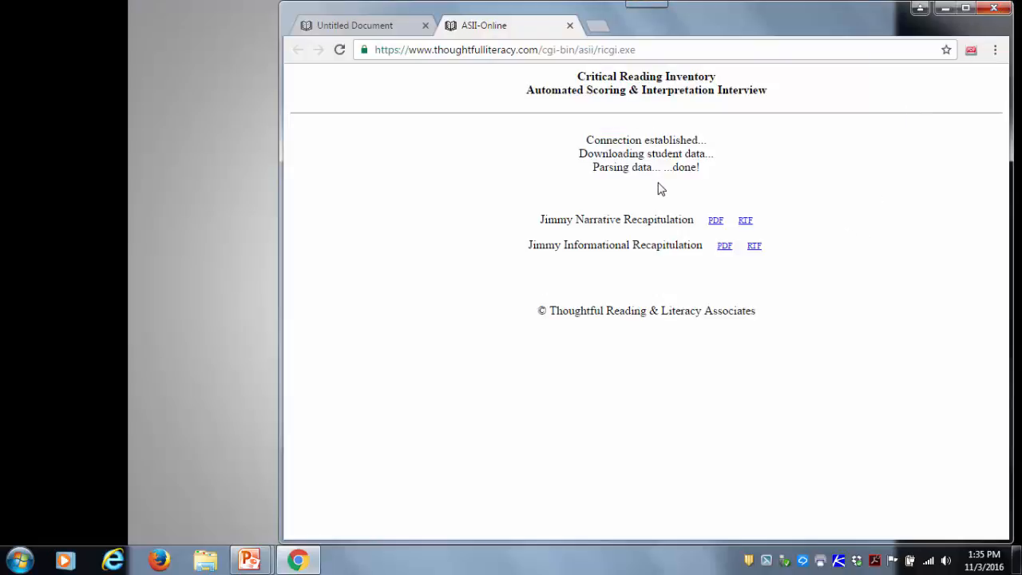
pyautogui.click(570, 26)
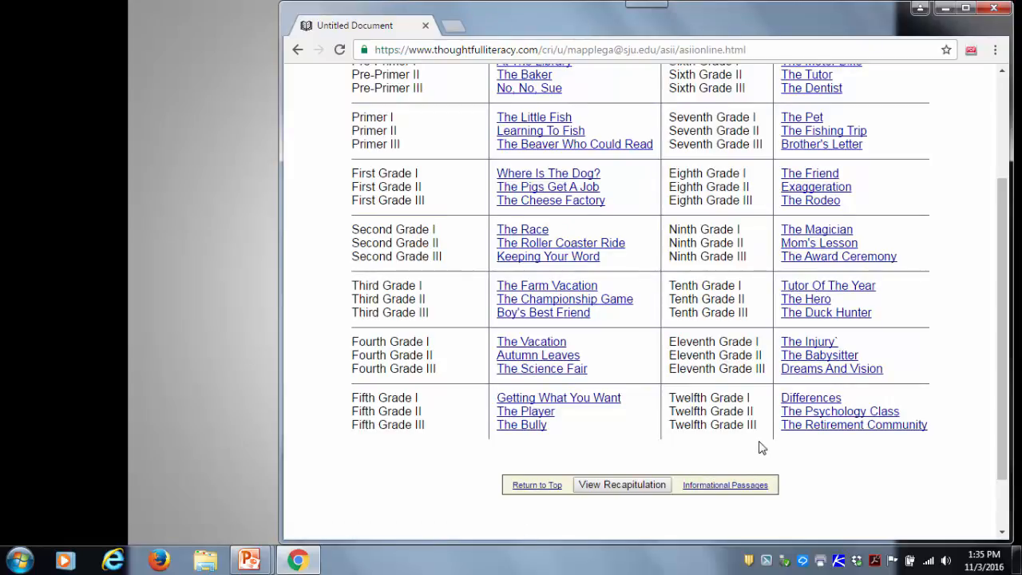
pyautogui.scroll(2, 761, 454)
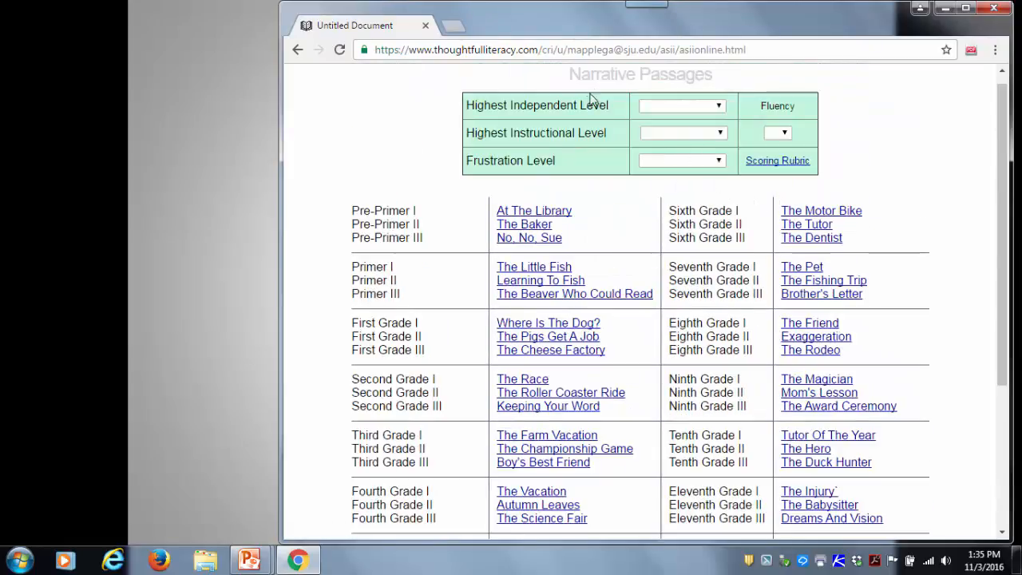
pyautogui.click(719, 107)
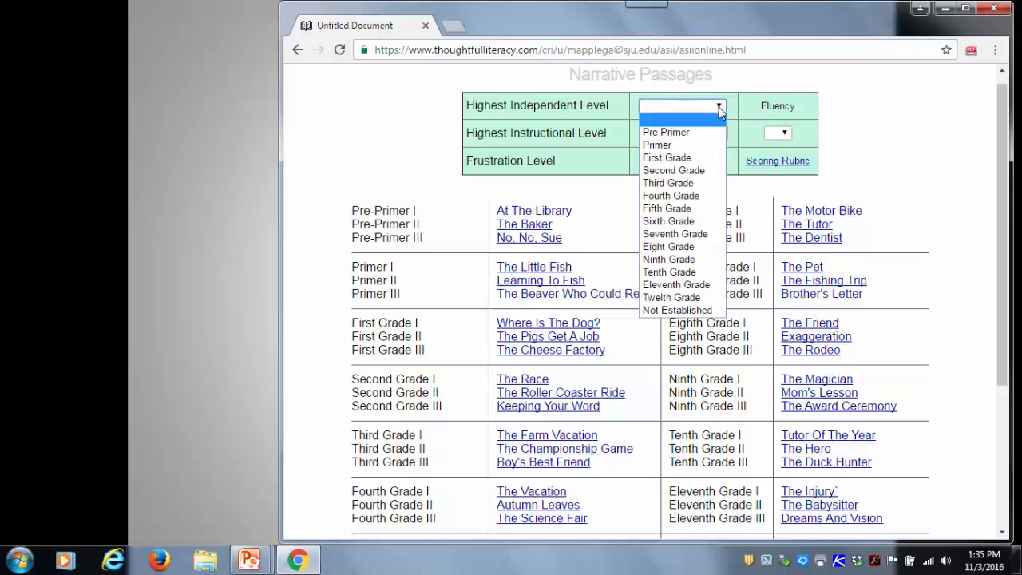
pyautogui.click(674, 186)
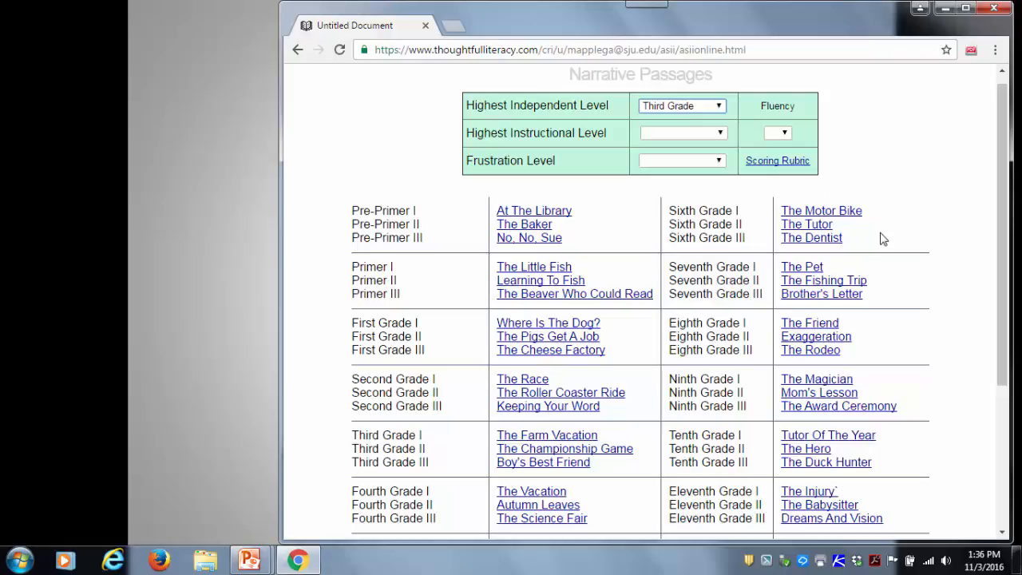
# - Generate the recapitulation again and open the PDF version of the narrative report
pyautogui.scroll(-1, 884, 232)
pyautogui.scroll(-1, 886, 230)
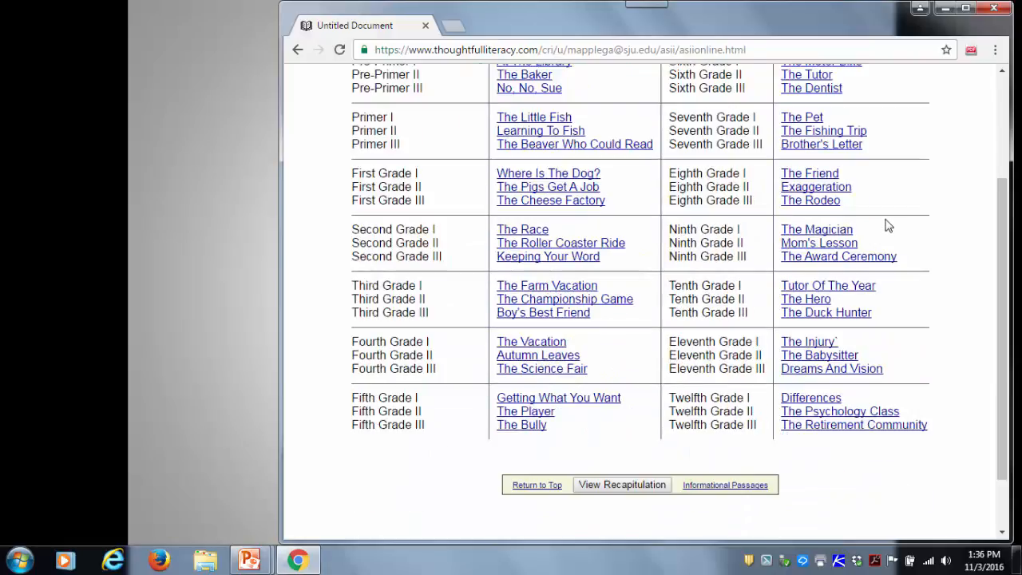
pyautogui.click(620, 487)
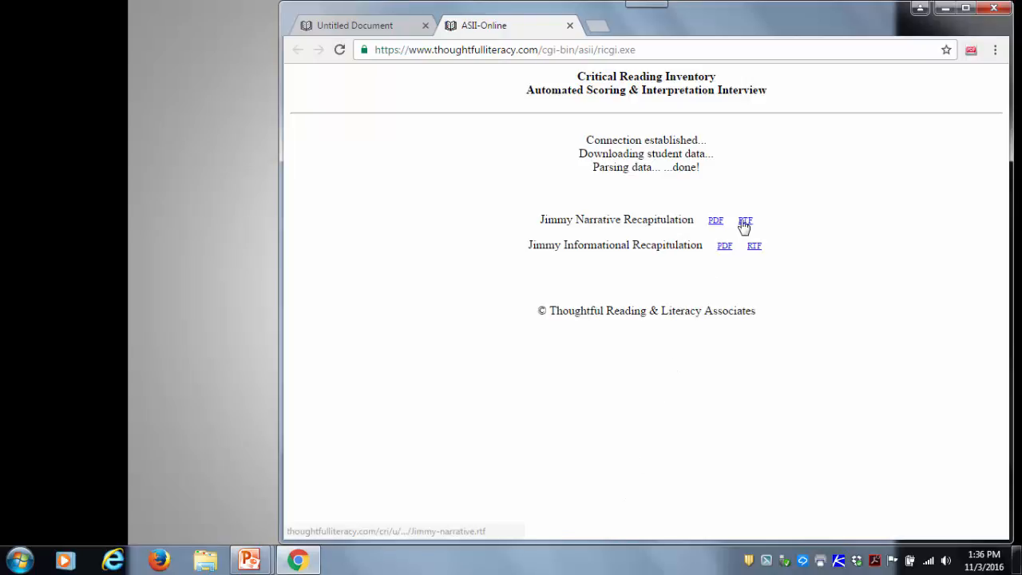
pyautogui.click(716, 222)
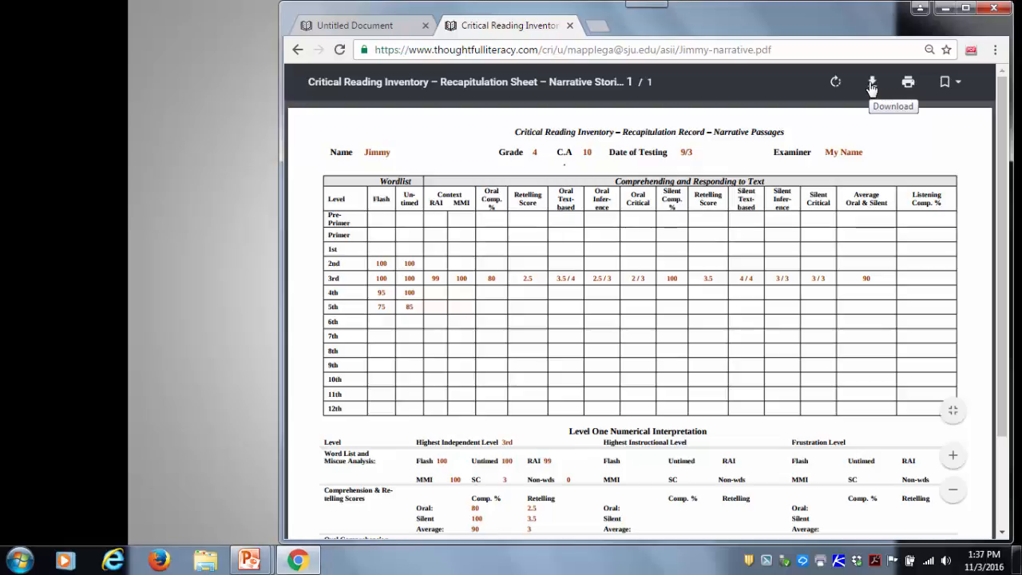
# - Close the narrative PDF report and the browser window to return to the slide show
pyautogui.click(569, 26)
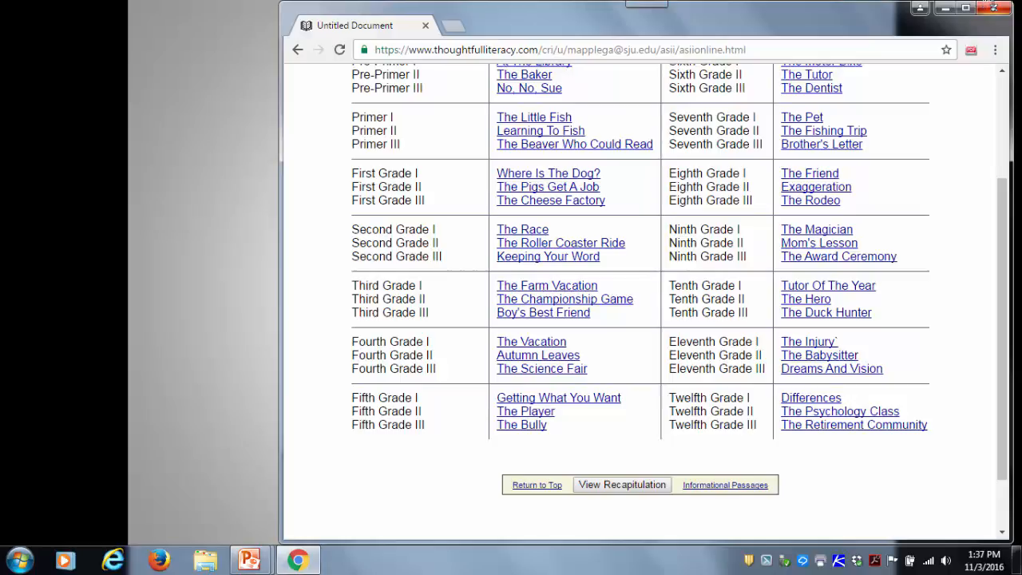
pyautogui.click(994, 9)
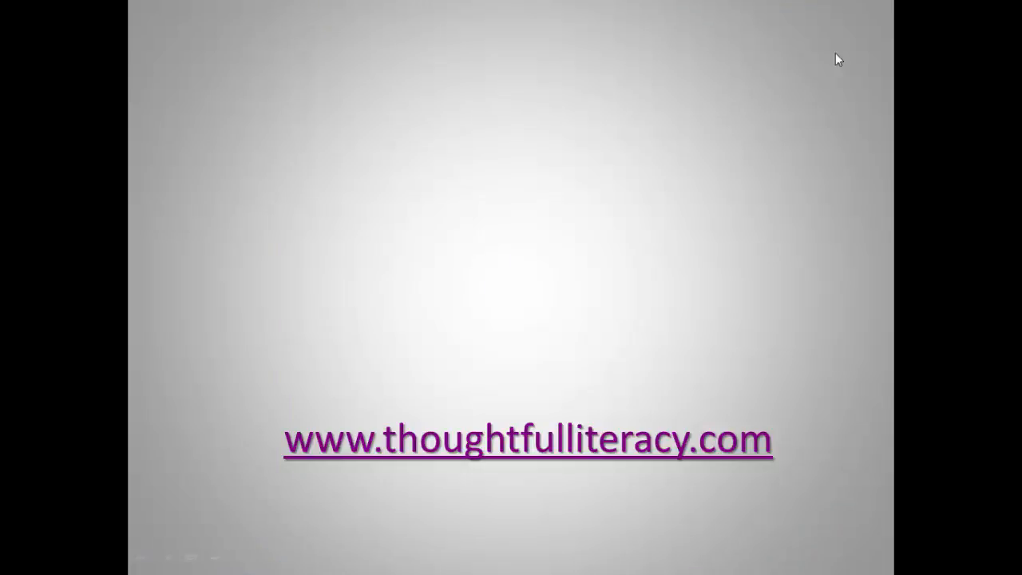
pyautogui.click(752, 234)
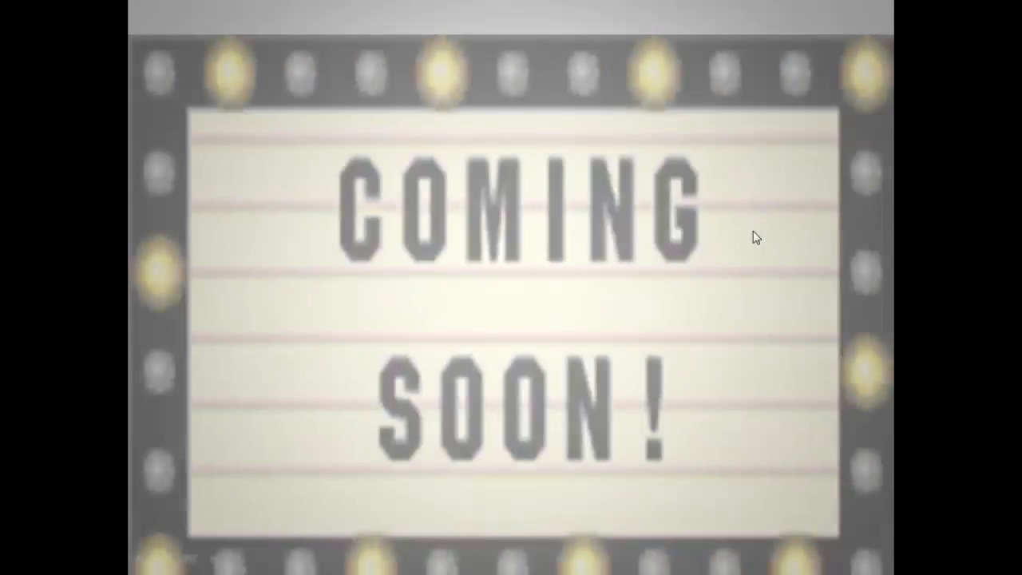